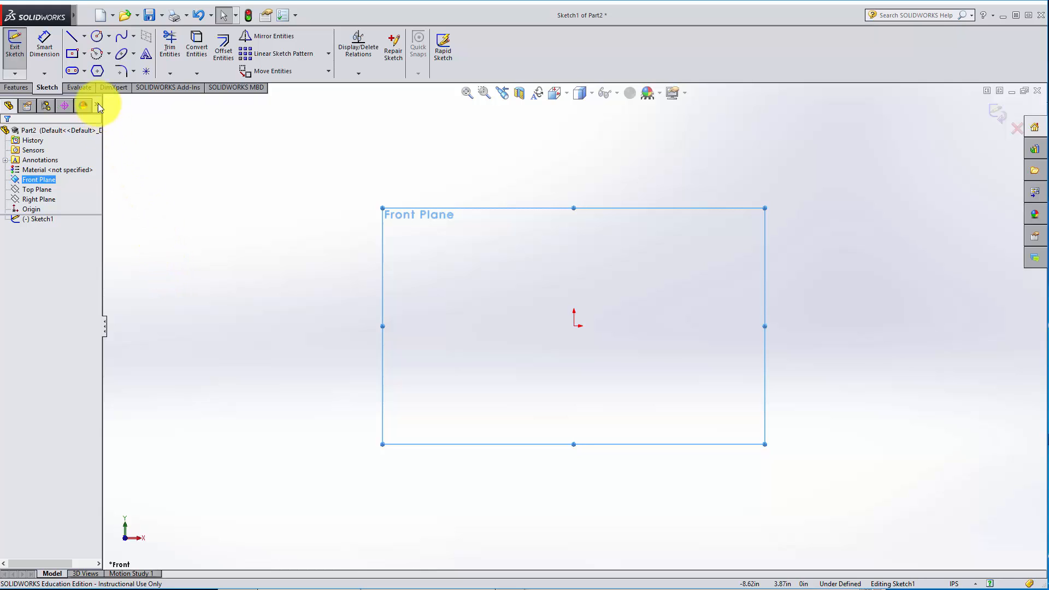
# Sketch a center rectangle about 3.1 in wide and 1.5 in tall, centred about 3.13 in to the right of the origin
pyautogui.click(85, 55)
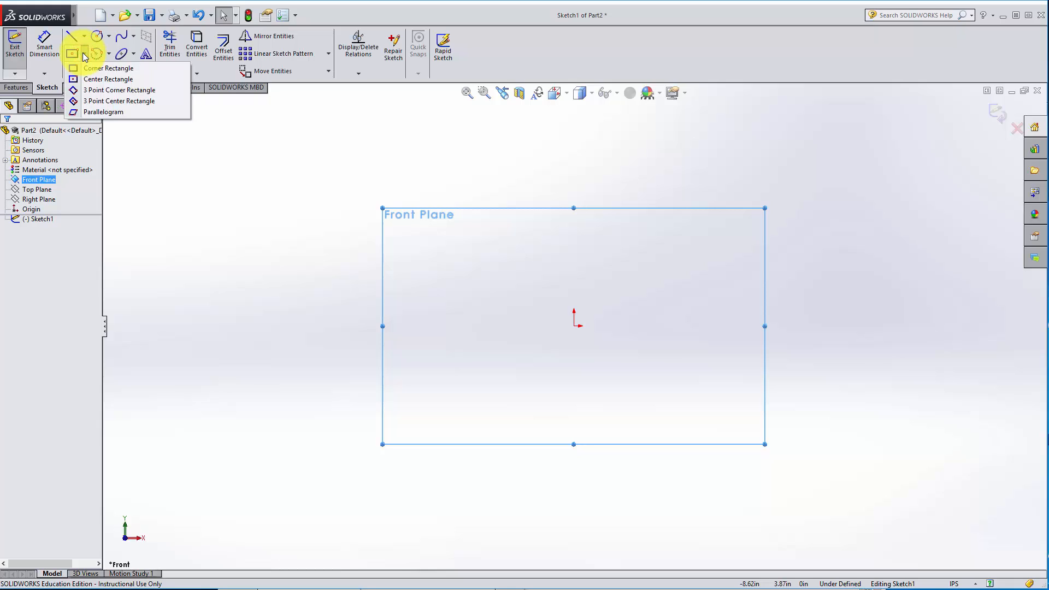
pyautogui.click(130, 79)
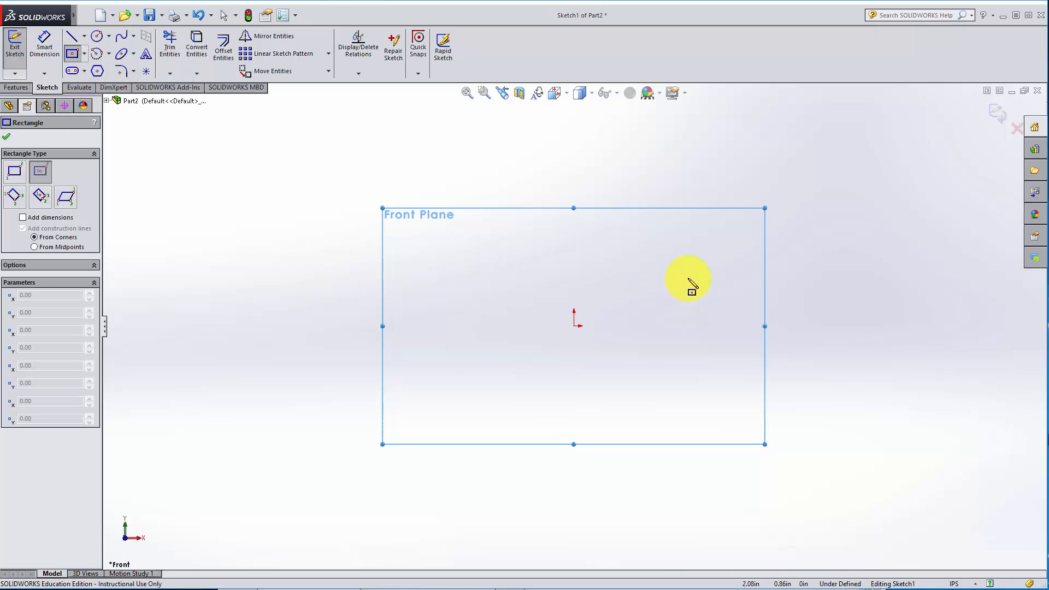
pyautogui.click(745, 326)
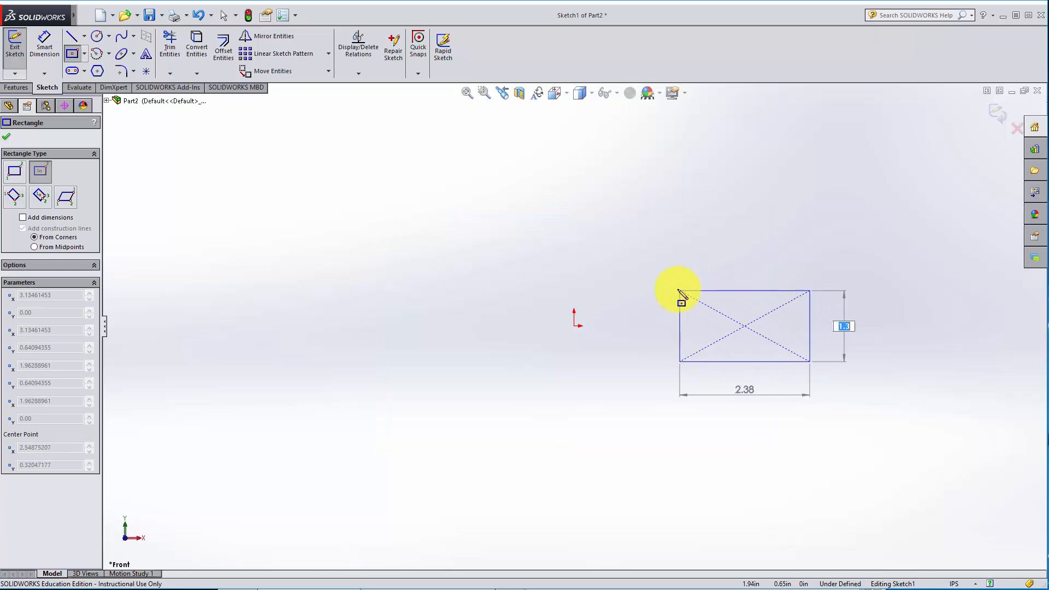
pyautogui.click(660, 284)
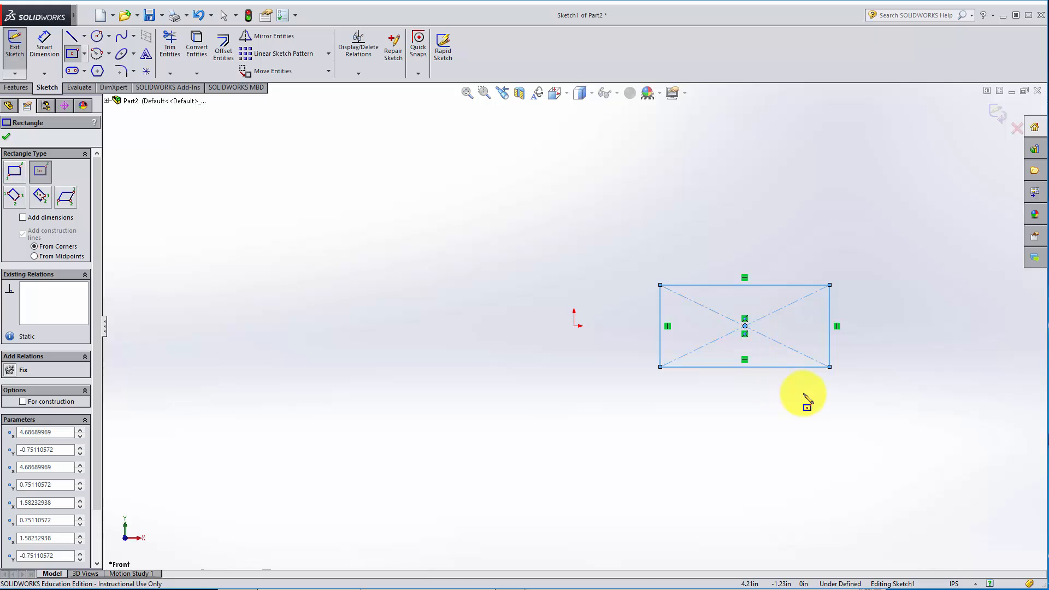
pyautogui.press('Escape')
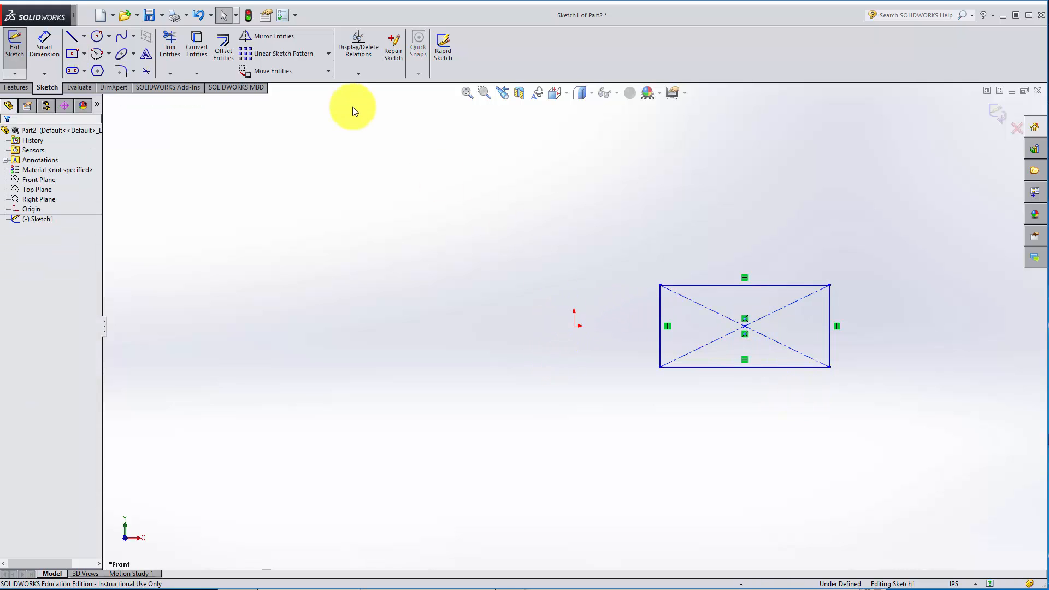
# Add a horizontal relation between the rectangle's centre point and the origin, and test it by moving the centre point
pyautogui.click(359, 73)
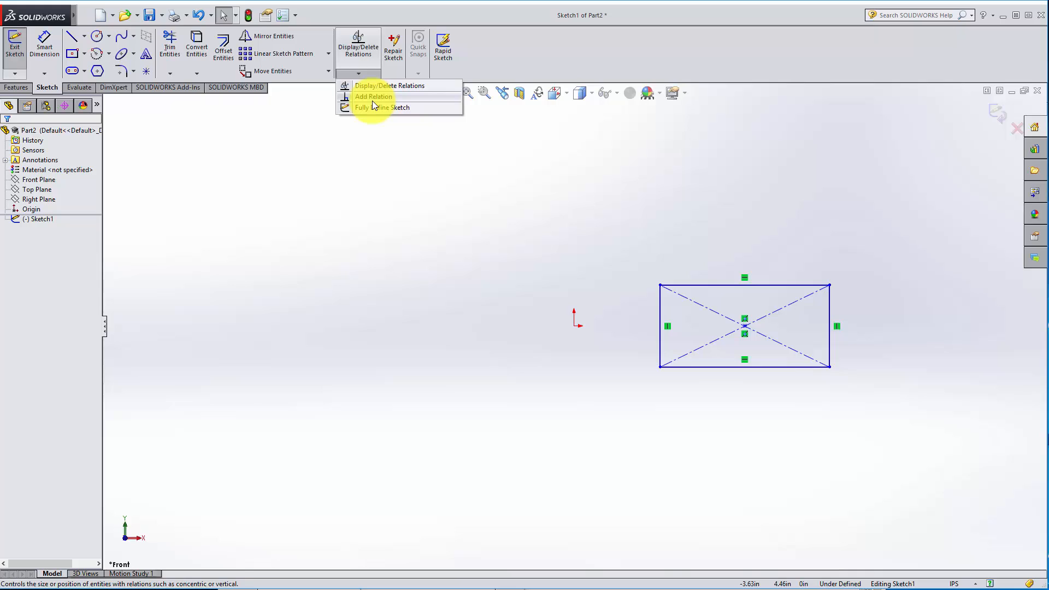
pyautogui.click(718, 181)
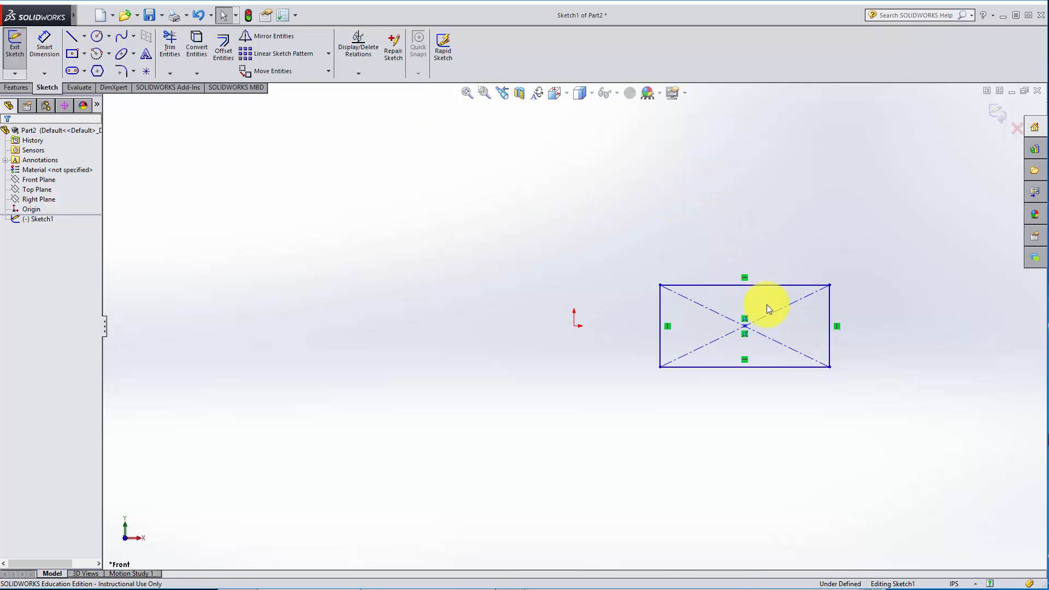
pyautogui.click(745, 326)
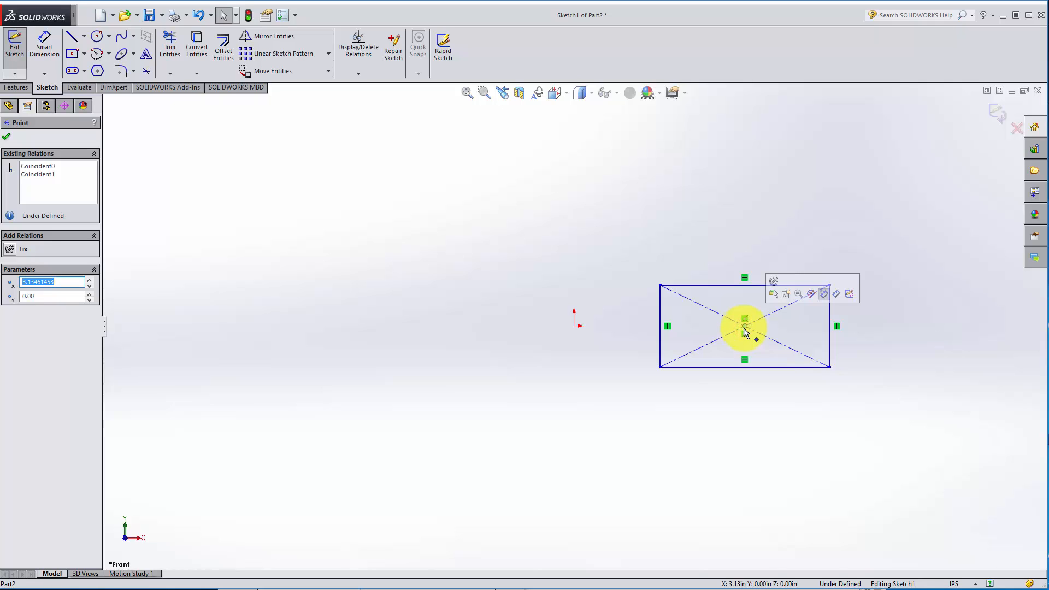
pyautogui.keyDown('ctrl'); pyautogui.click(573, 326); pyautogui.keyUp('ctrl')
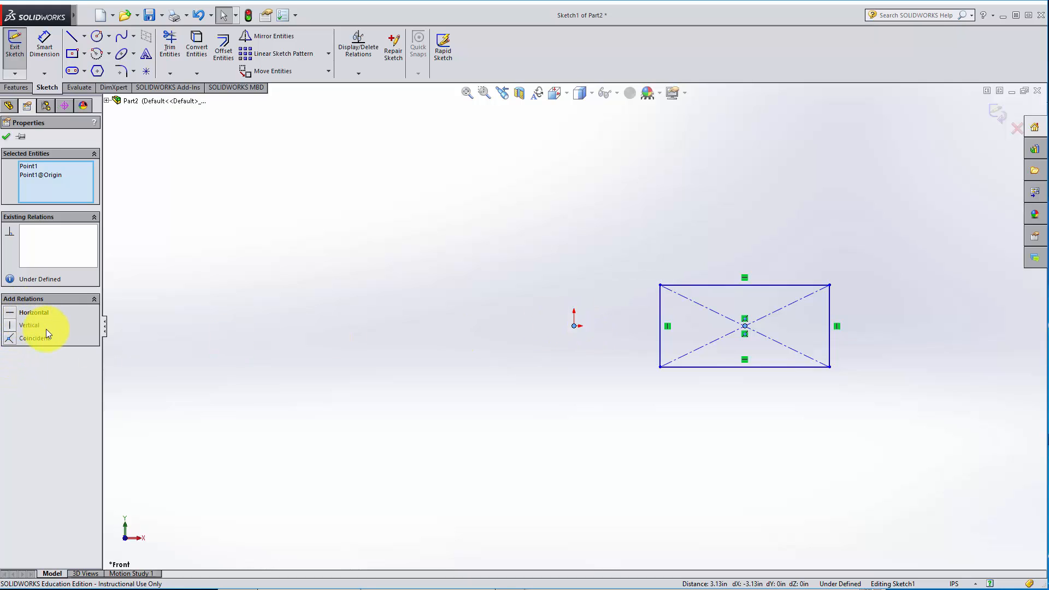
pyautogui.click(11, 314)
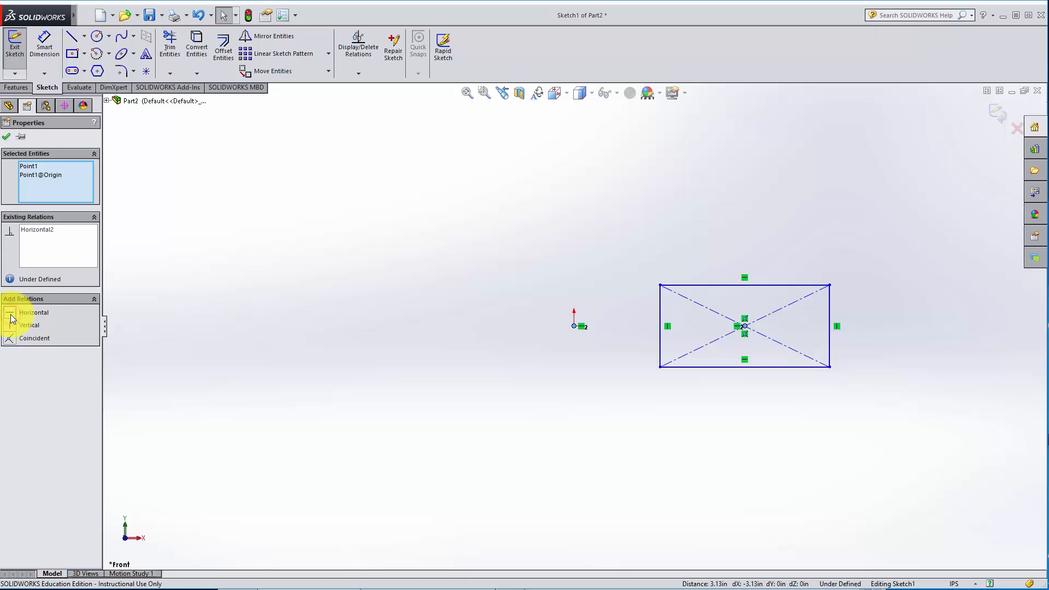
pyautogui.click(491, 366)
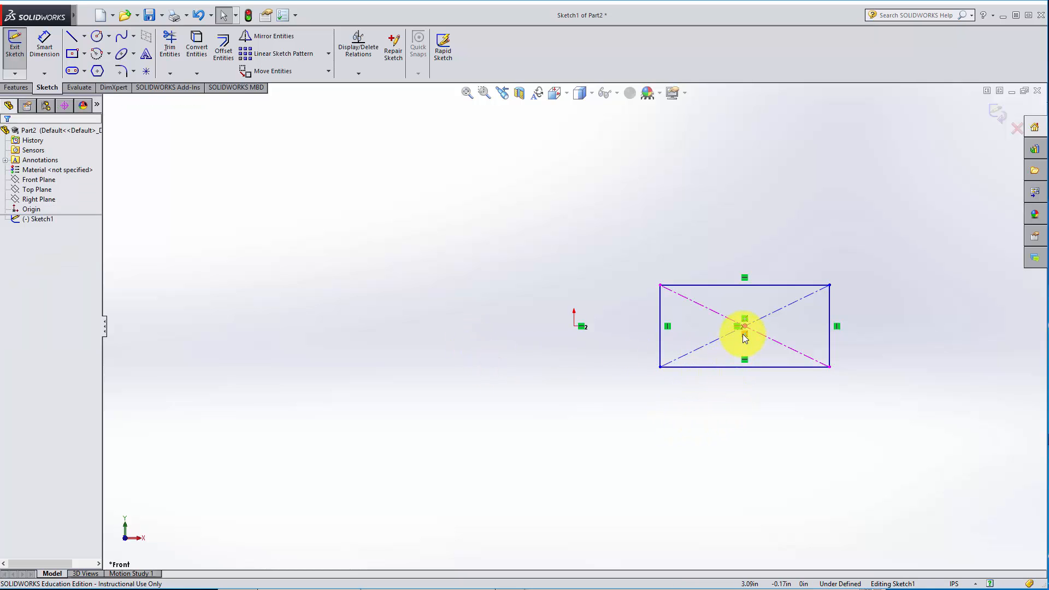
pyautogui.moveTo(746, 325); pyautogui.dragTo(751, 287)
pyautogui.click(928, 399)
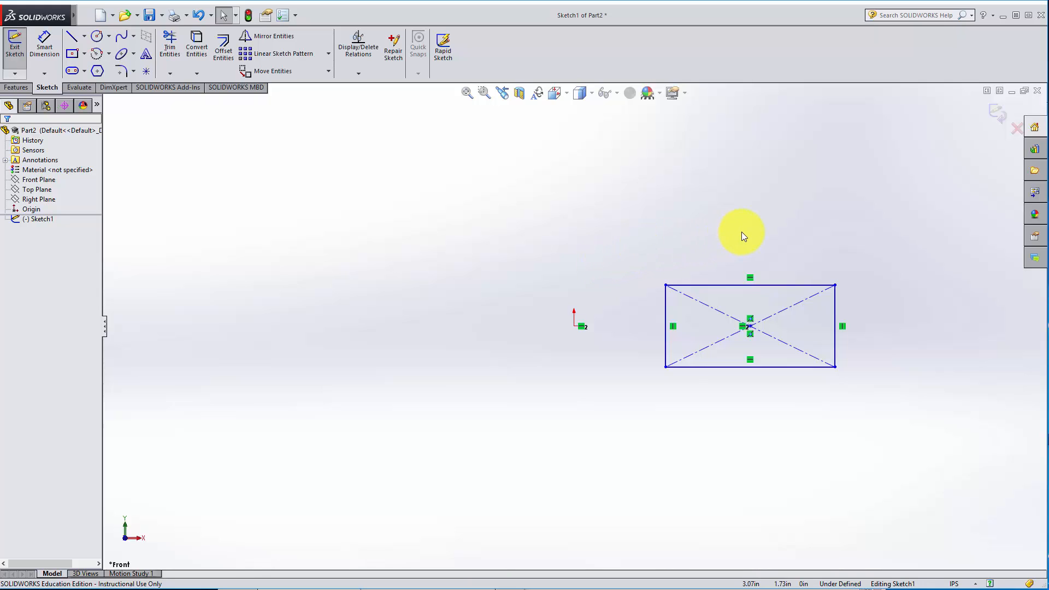
# Dimension the rectangle's upper edge and set its width to 3 in
pyautogui.moveTo(741, 225); pyautogui.dragTo(739, 219, button='right')
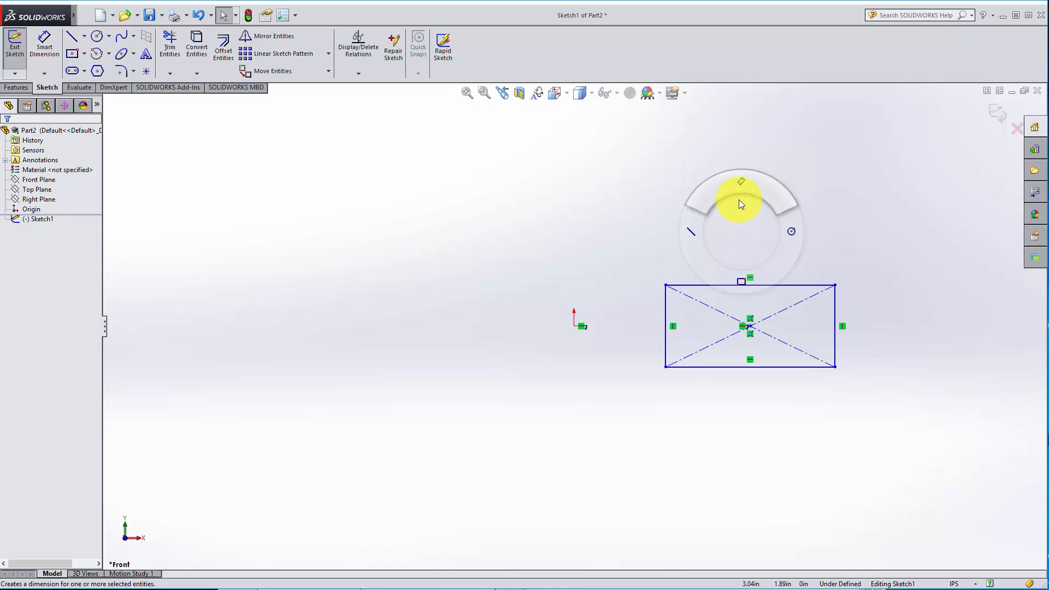
pyautogui.moveTo(739, 200); pyautogui.dragTo(739, 186, button='right')
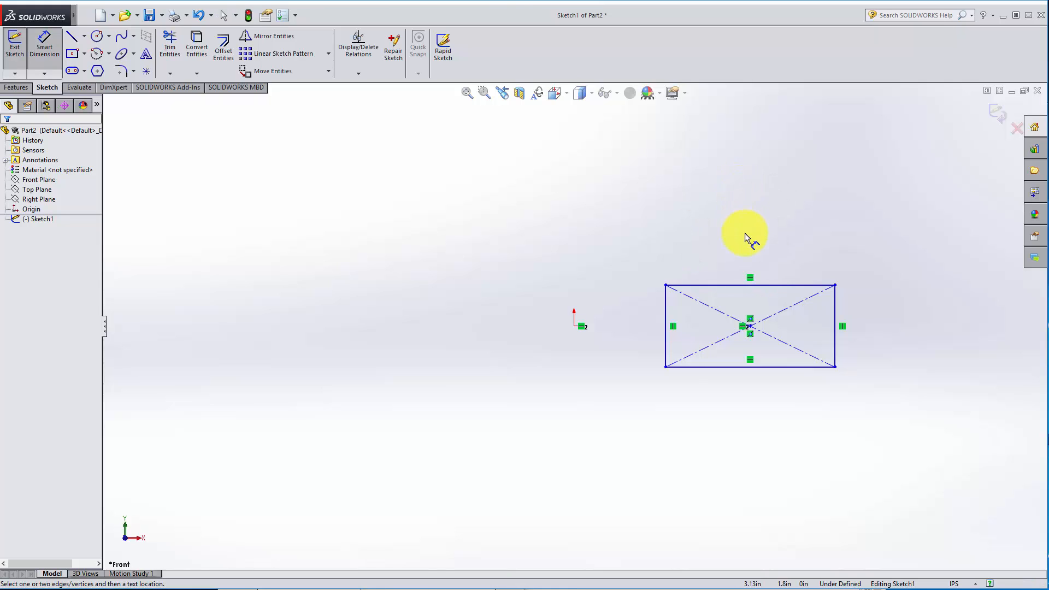
pyautogui.click(728, 286)
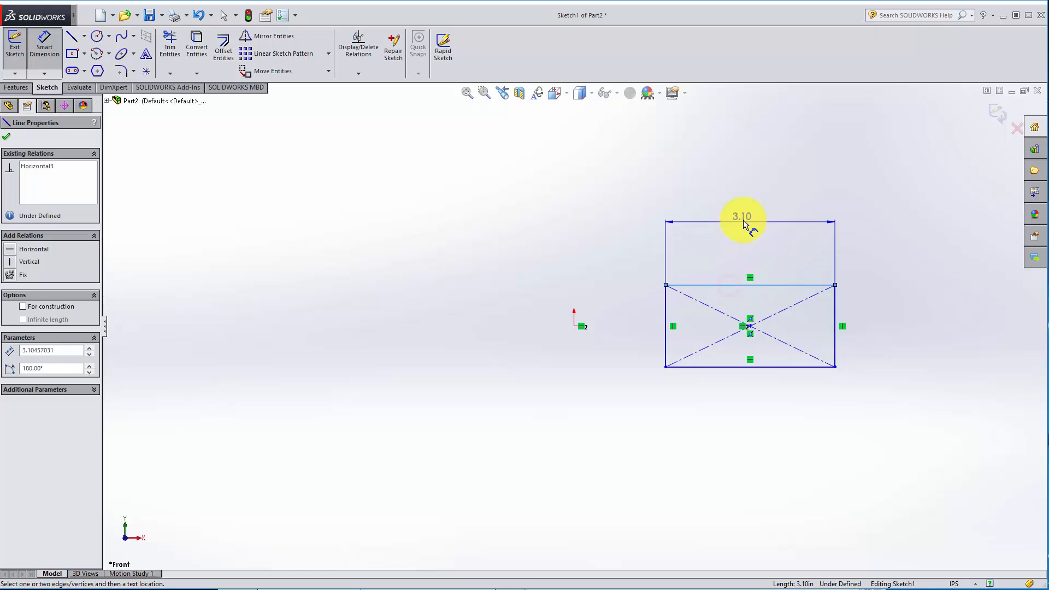
pyautogui.click(761, 204)
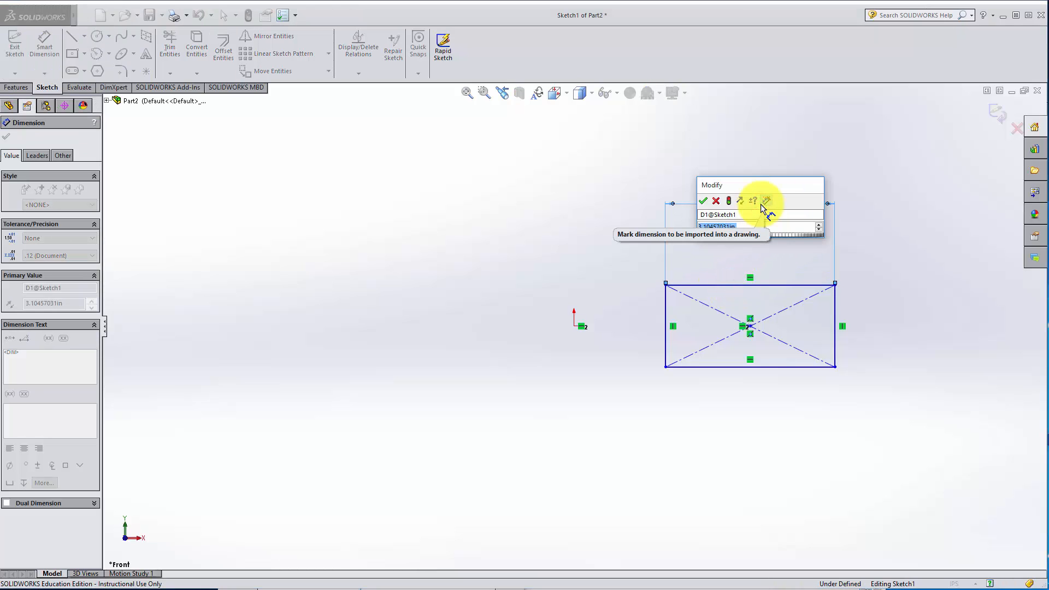
pyautogui.write('3')
pyautogui.press('Return')
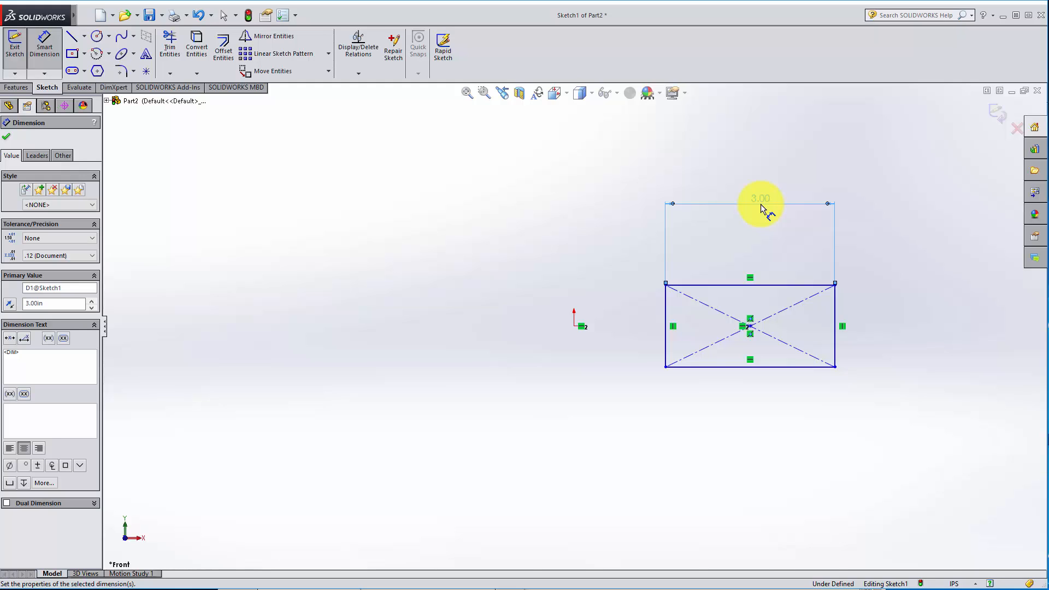
# Dimension the rectangle's right edge and set its height to 1.5 in
pyautogui.click(837, 301)
pyautogui.click(929, 328)
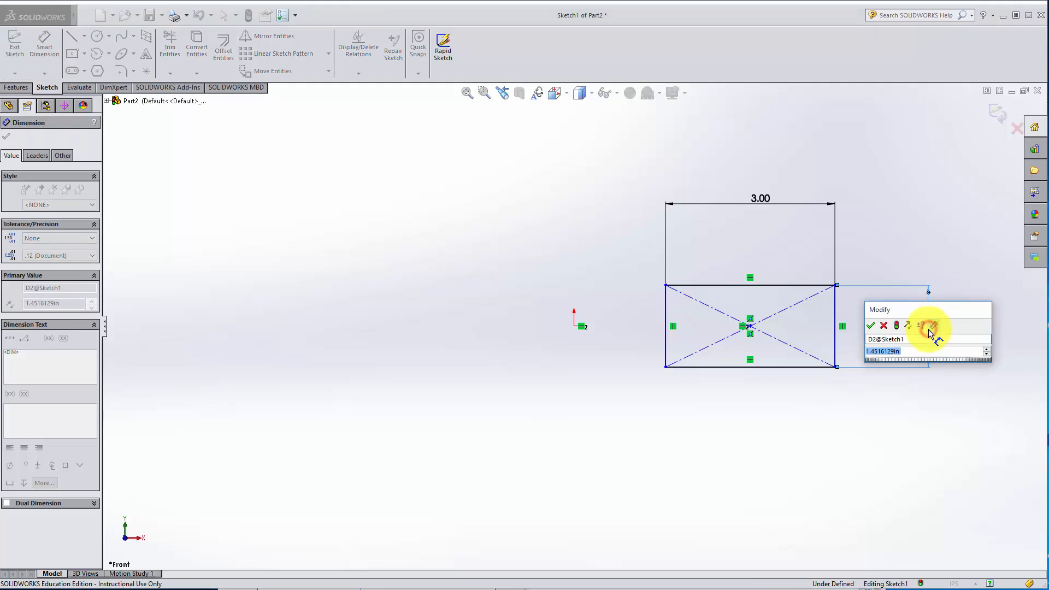
pyautogui.write('1')
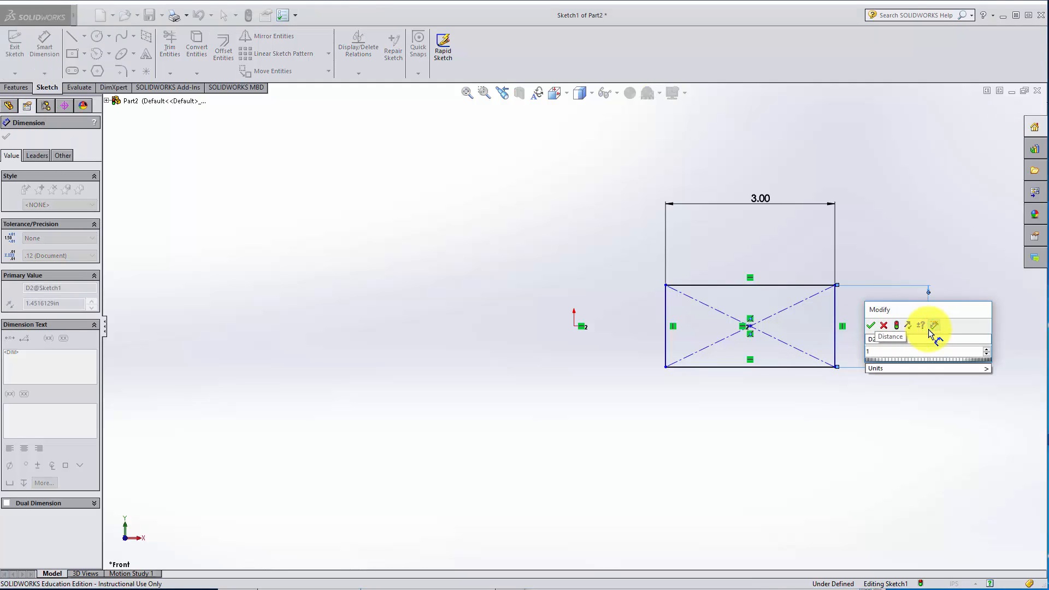
pyautogui.write('.5')
pyautogui.press('Return')
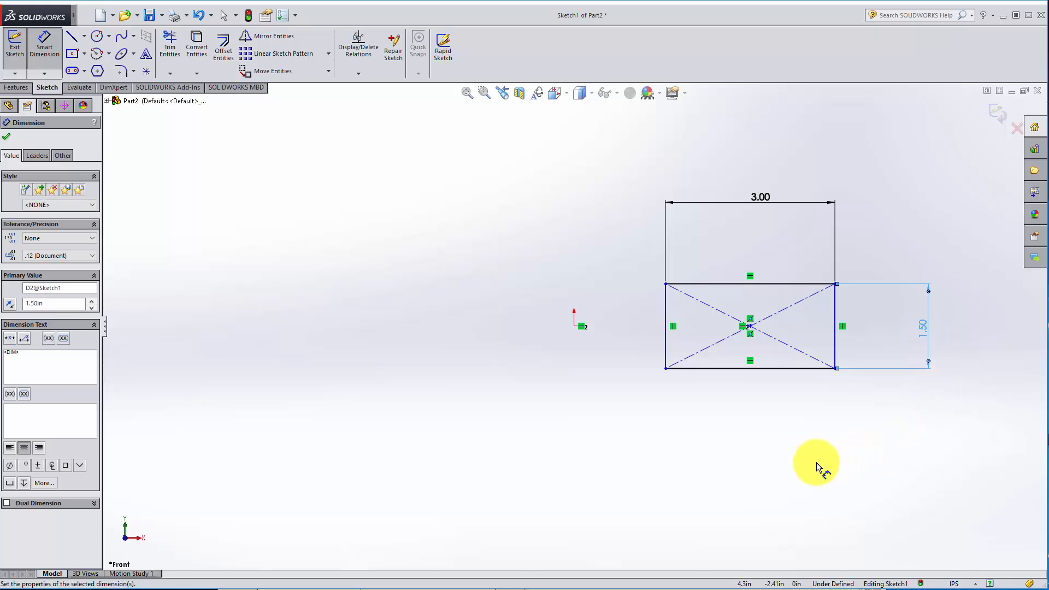
# Dimension the horizontal distance from the origin to the rectangle's left edge and set it to 4 in
pyautogui.click(574, 327)
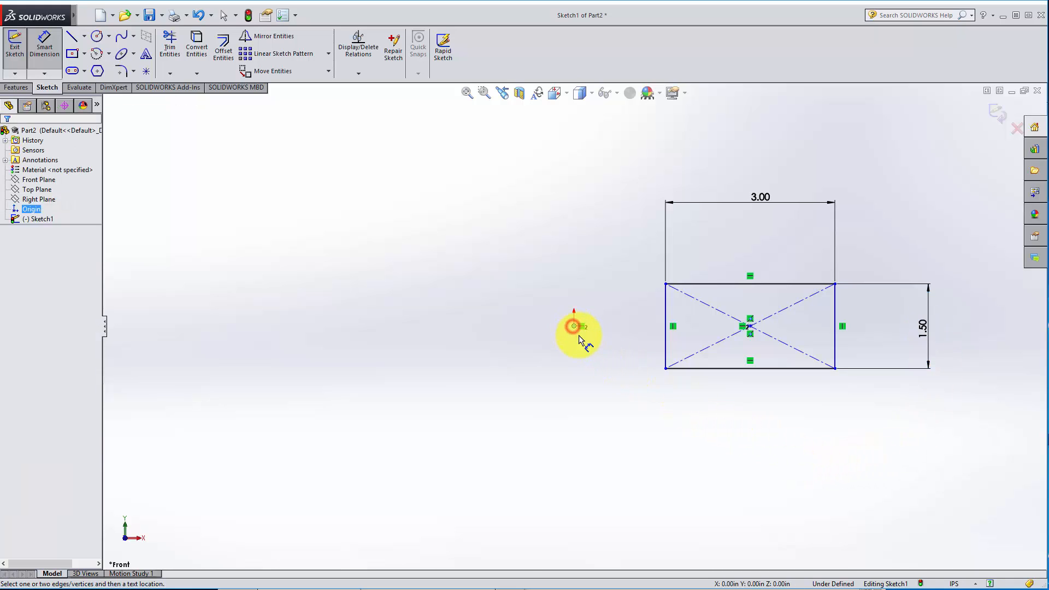
pyautogui.click(662, 347)
pyautogui.click(624, 416)
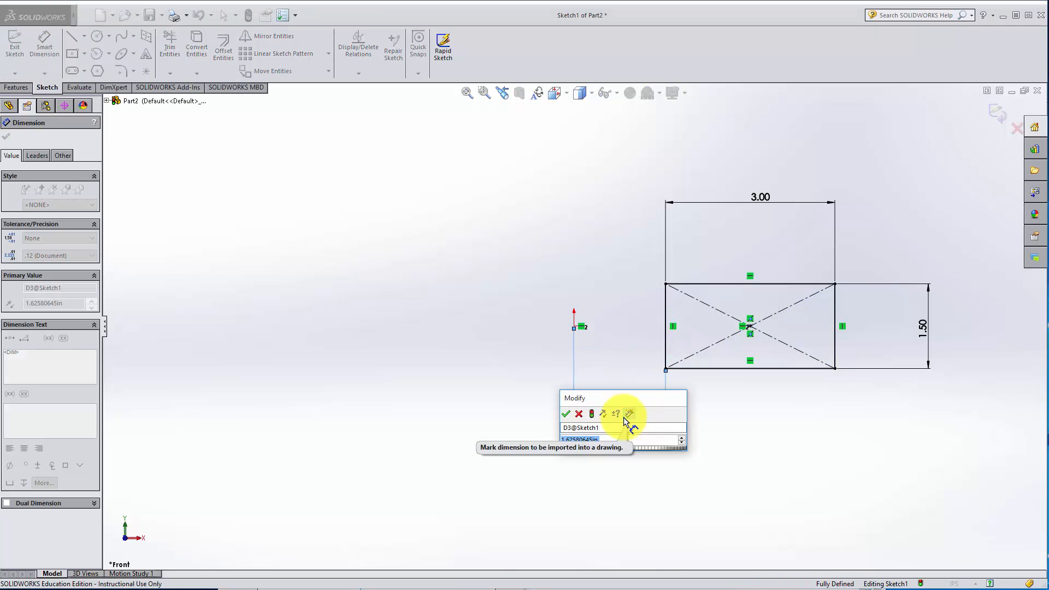
pyautogui.write('4')
pyautogui.press('Return')
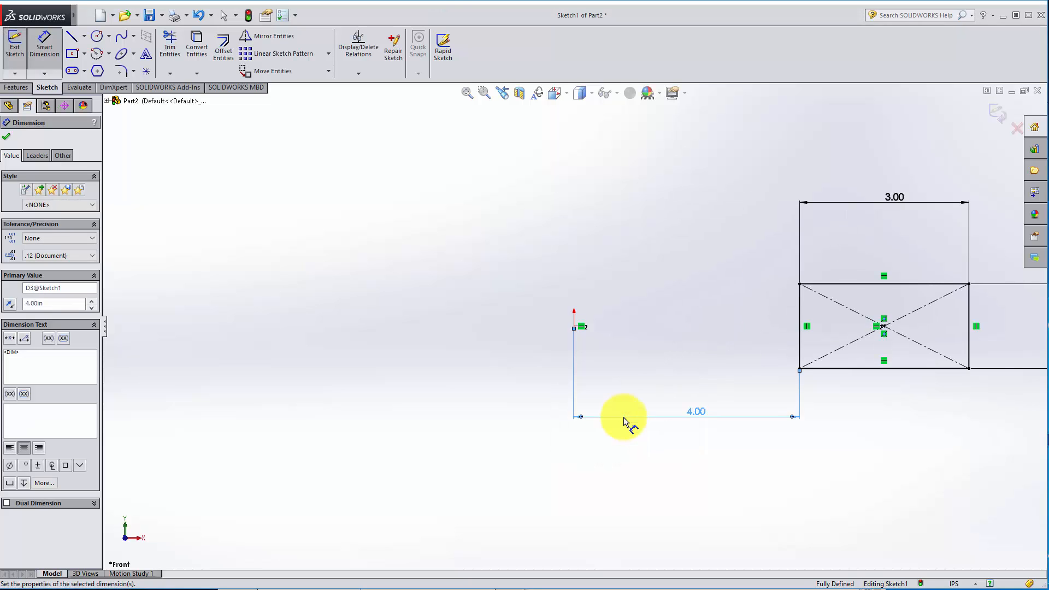
pyautogui.scroll(1, 624, 418)
pyautogui.scroll(-1, 624, 418)
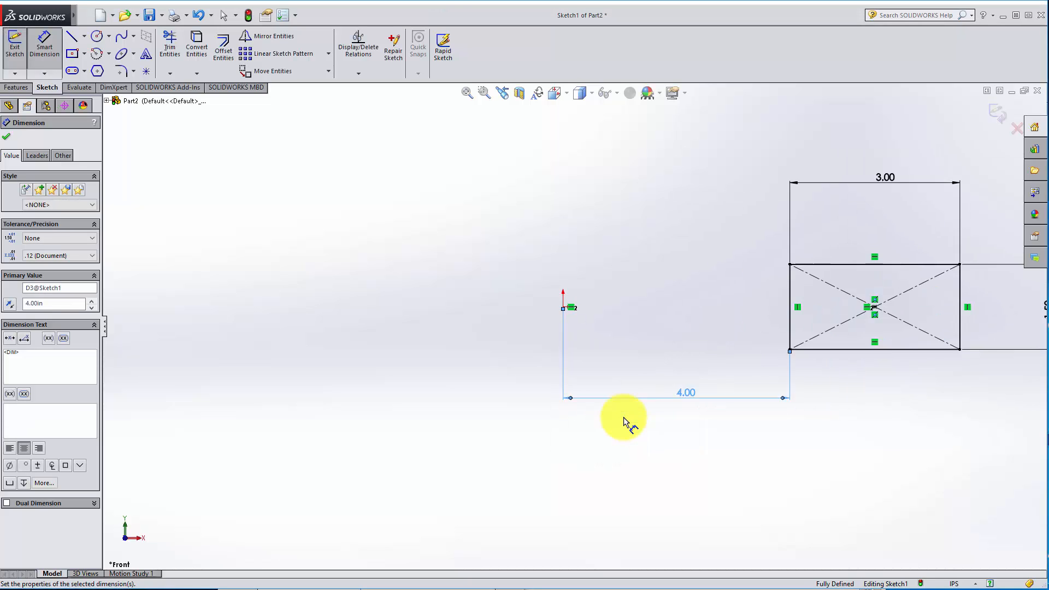
pyautogui.scroll(1, 625, 419)
pyautogui.scroll(1, 847, 307)
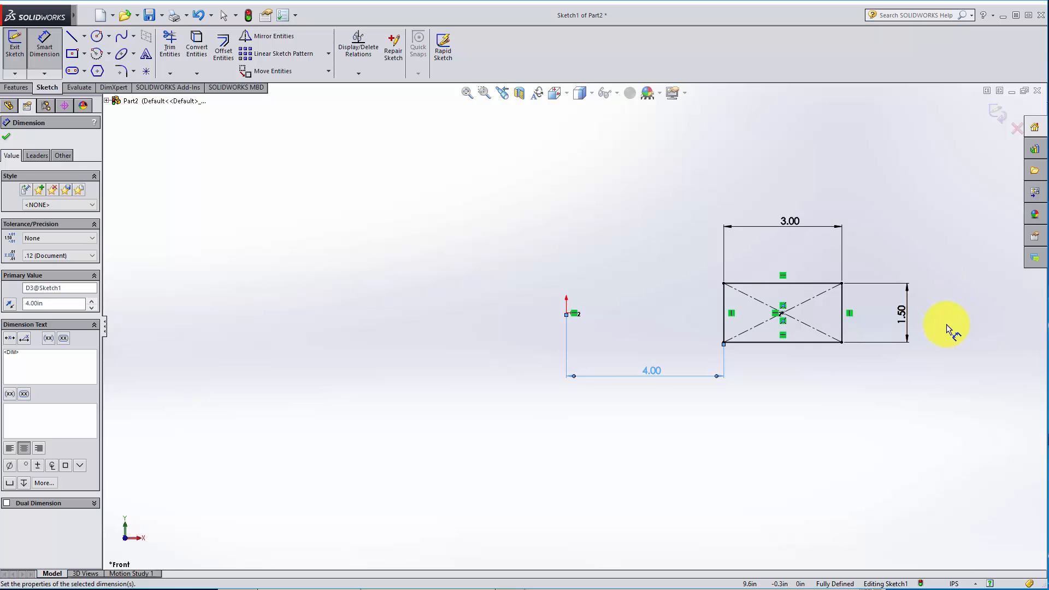
pyautogui.scroll(-1, 950, 328)
pyautogui.click(717, 453)
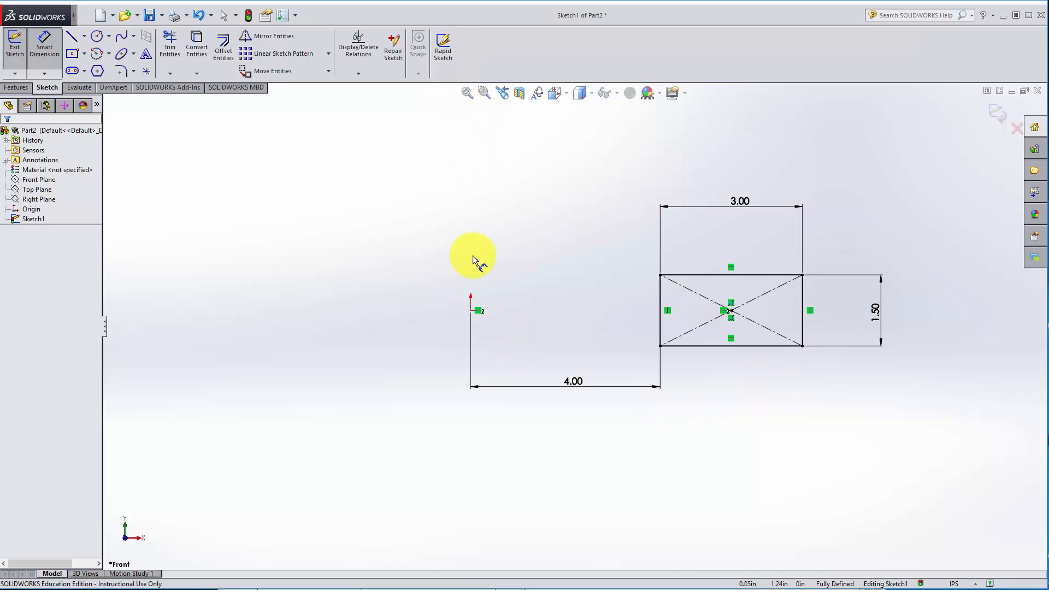
pyautogui.press('Escape')
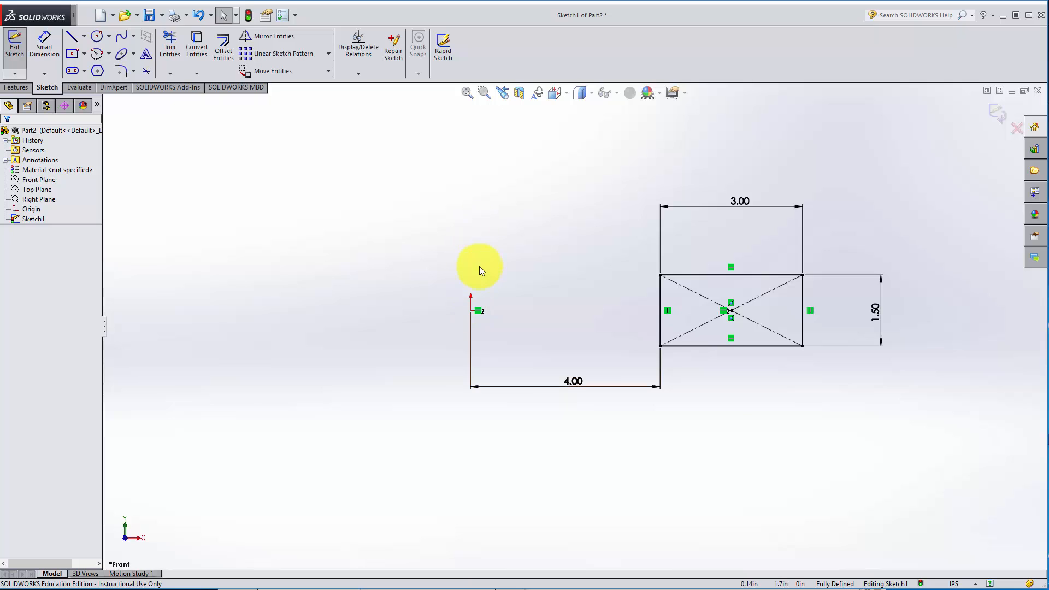
# Sketch a vertical construction line of infinite length through the origin and exit the sketch
pyautogui.click(71, 37)
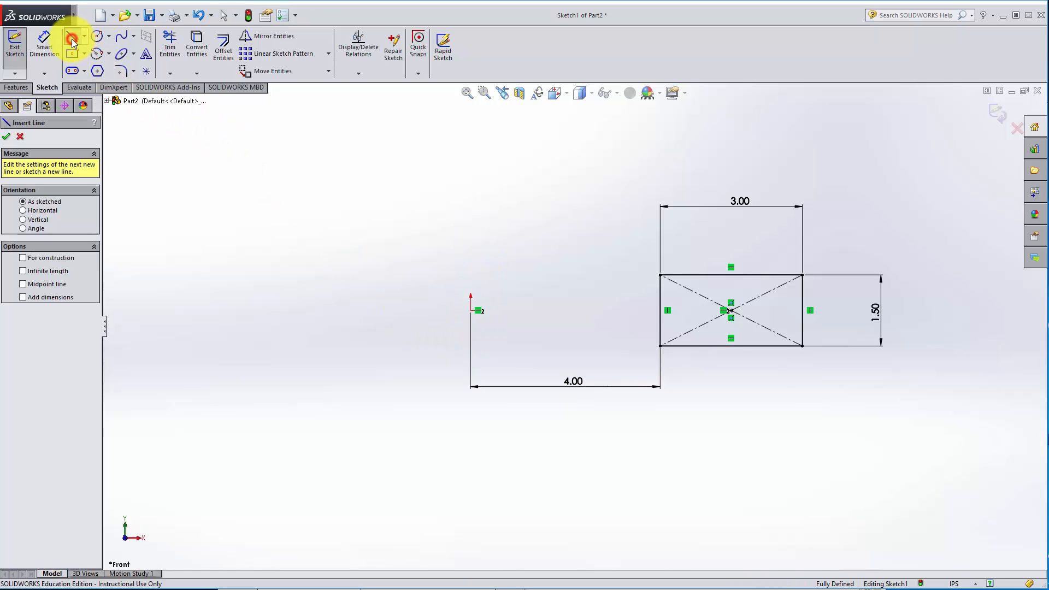
pyautogui.click(24, 257)
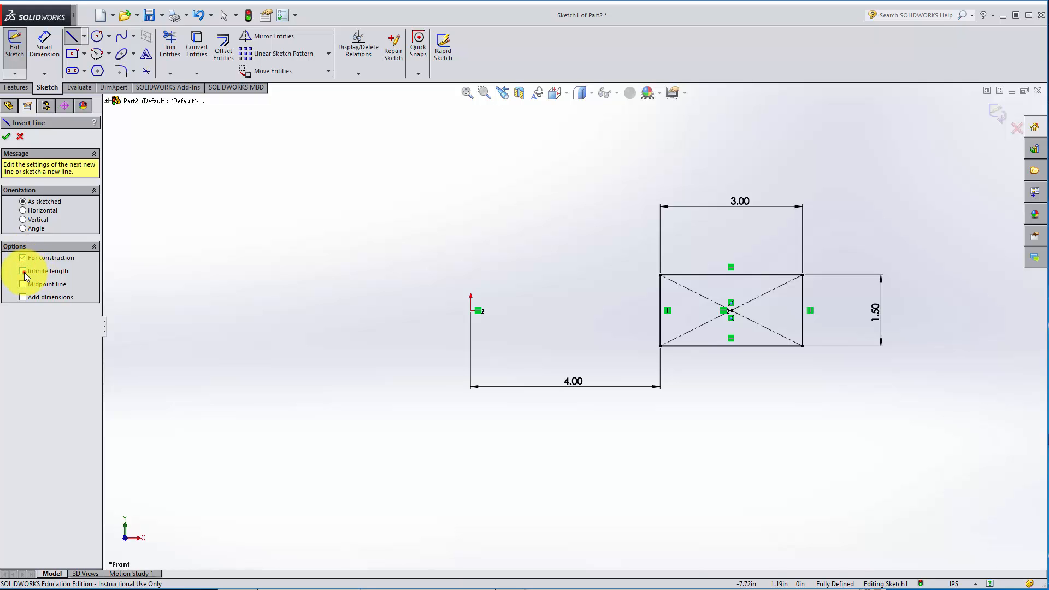
pyautogui.click(23, 271)
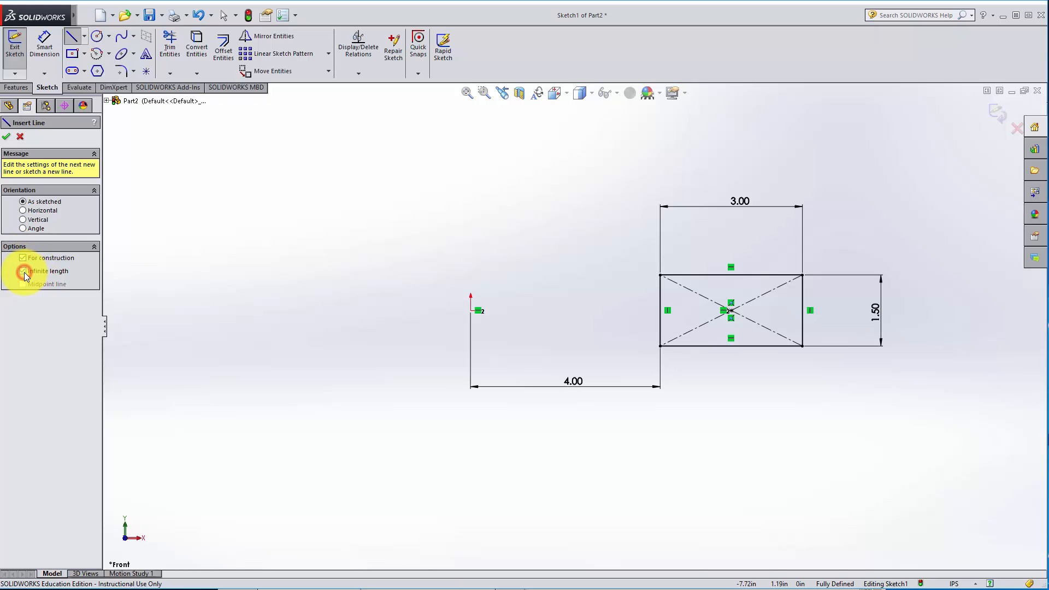
pyautogui.click(472, 312)
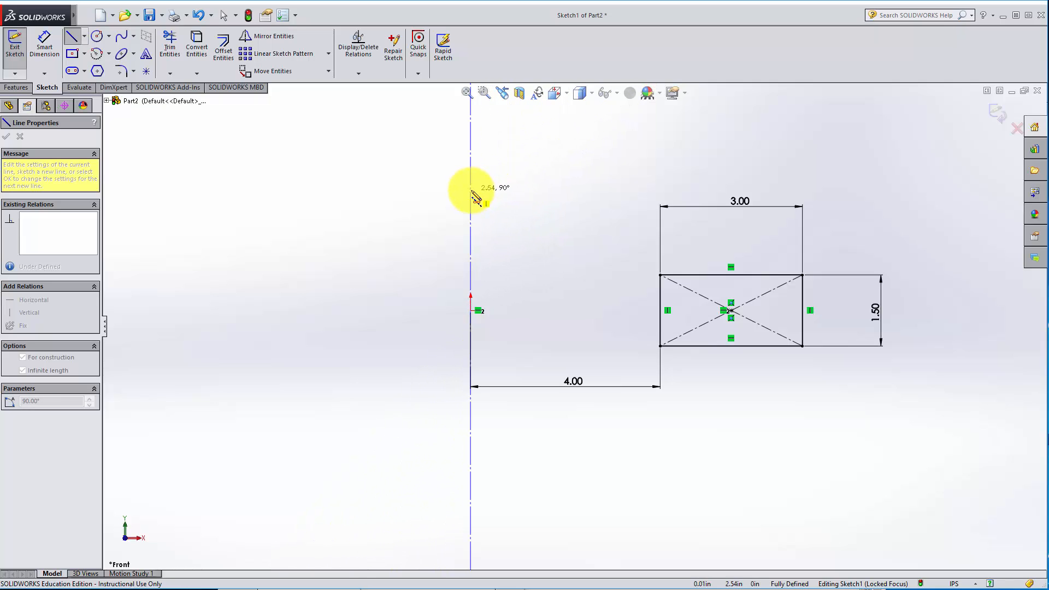
pyautogui.click(474, 196)
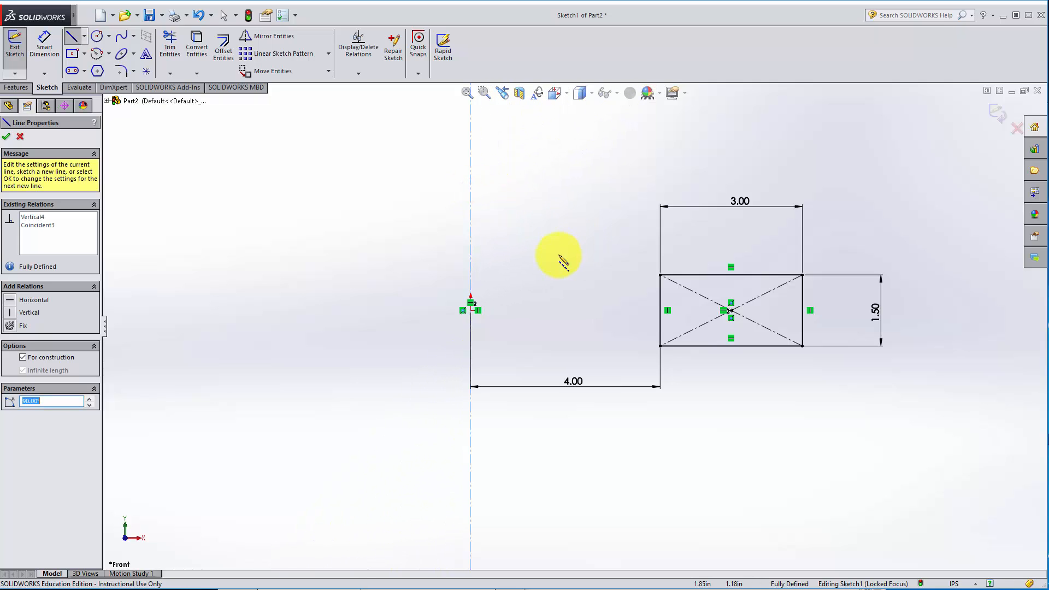
pyautogui.click(6, 136)
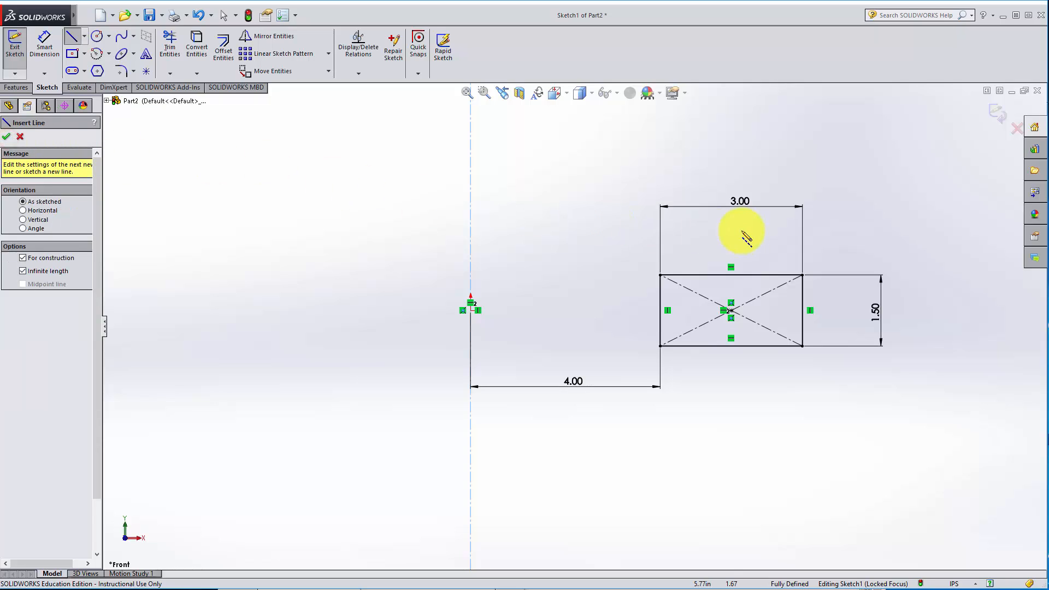
pyautogui.press('Escape')
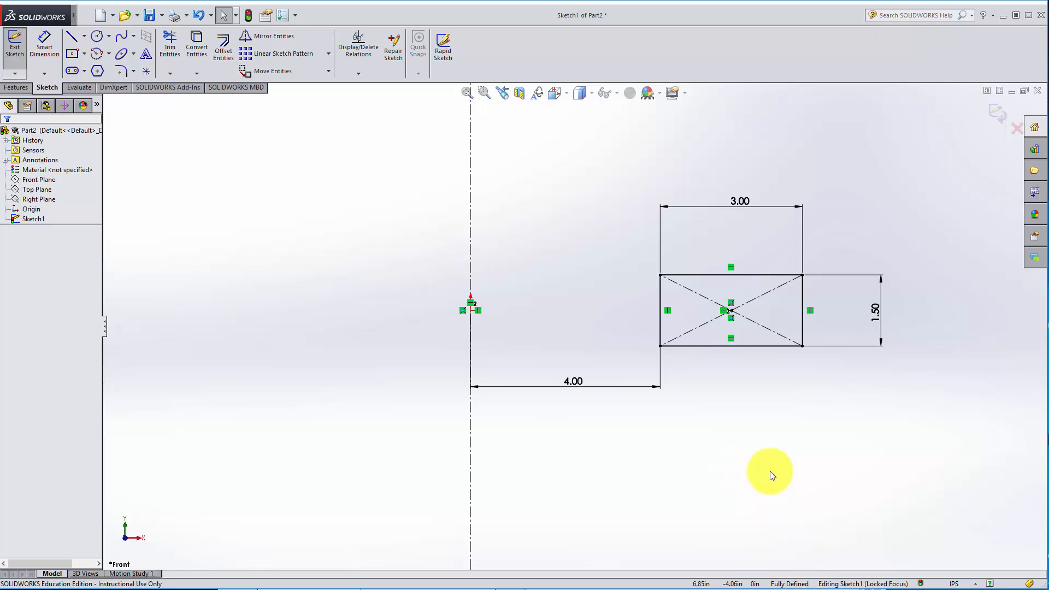
pyautogui.click(995, 115)
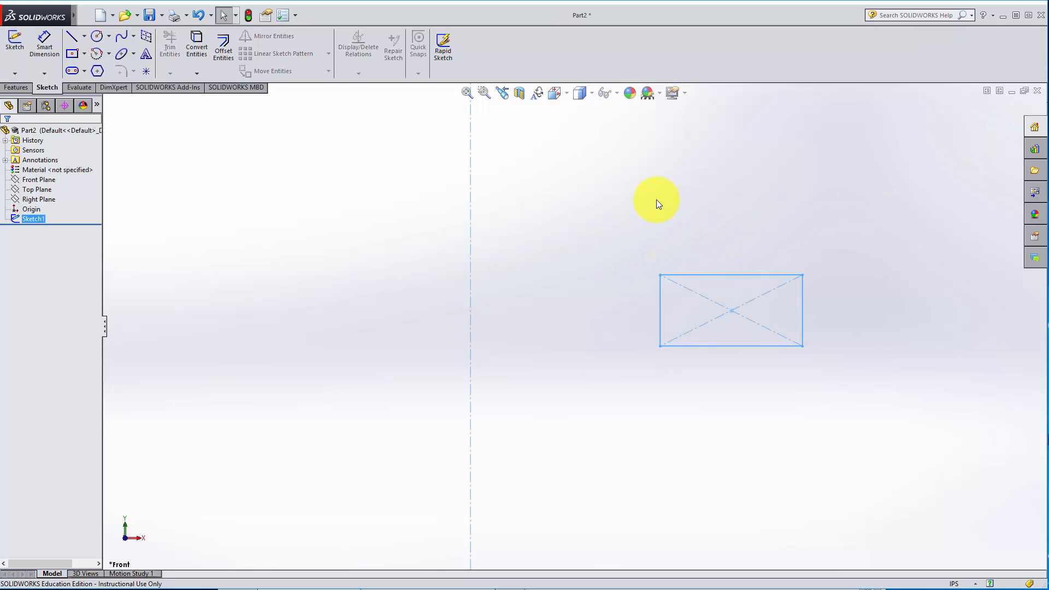
# Revolve the rectangle sketch 360° about its vertical construction line into a solid ring
pyautogui.moveTo(660, 196)
pyautogui.mouseDown(button='middle')
pyautogui.moveTo(639, 248)
pyautogui.moveTo(647, 306)
pyautogui.moveTo(609, 321)
pyautogui.moveTo(597, 277)
pyautogui.moveTo(593, 299)
pyautogui.mouseUp(button='middle')
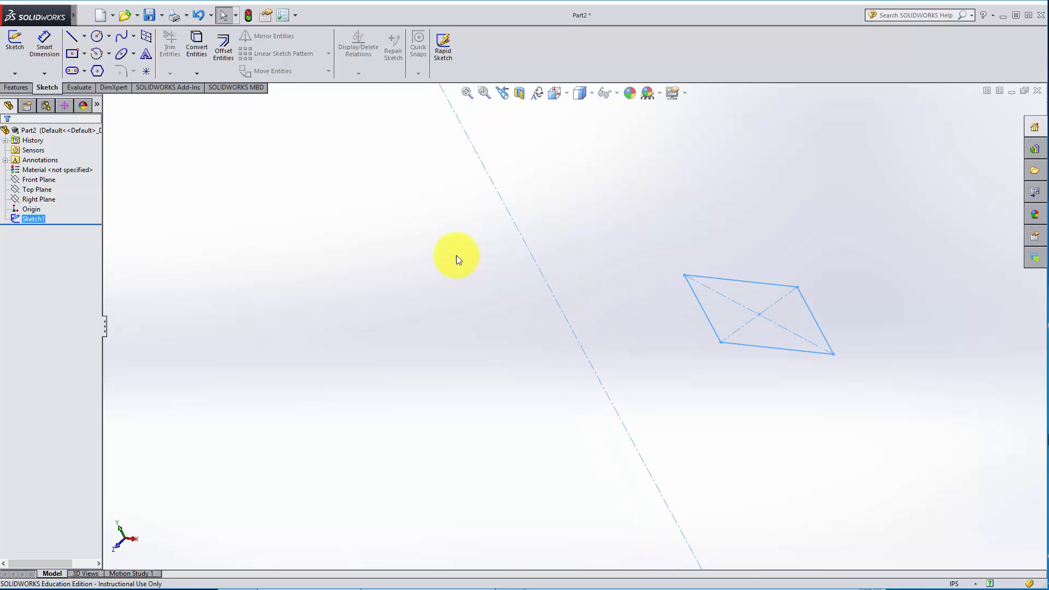
pyautogui.click(13, 88)
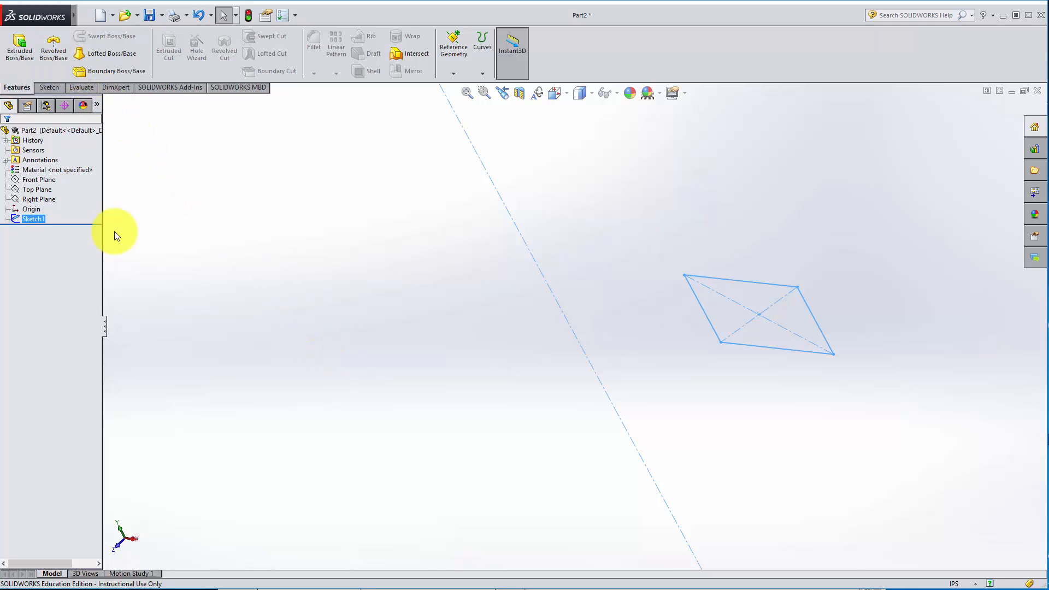
pyautogui.click(57, 180)
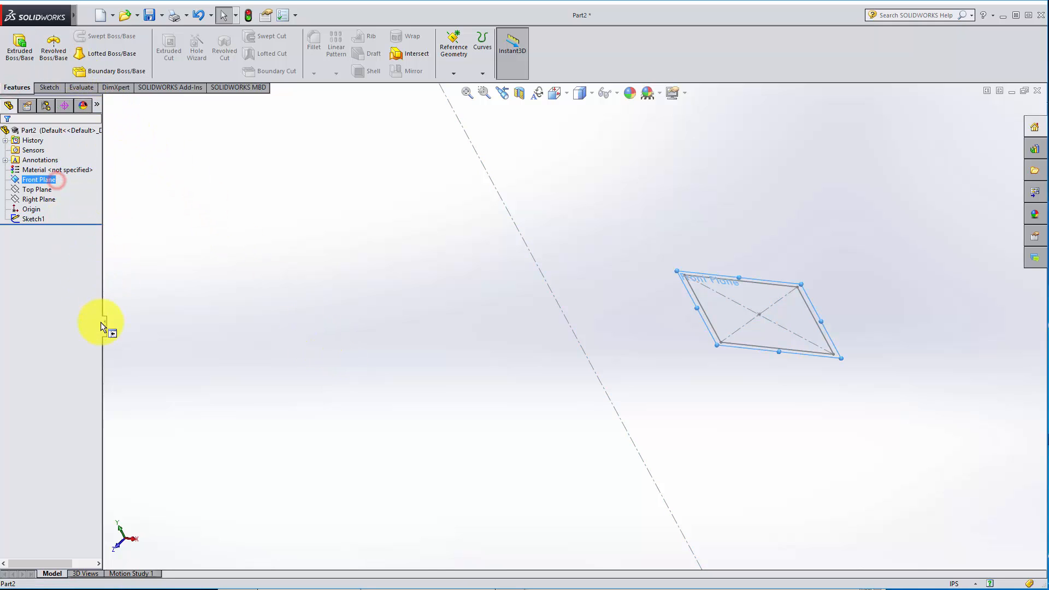
pyautogui.click(83, 267)
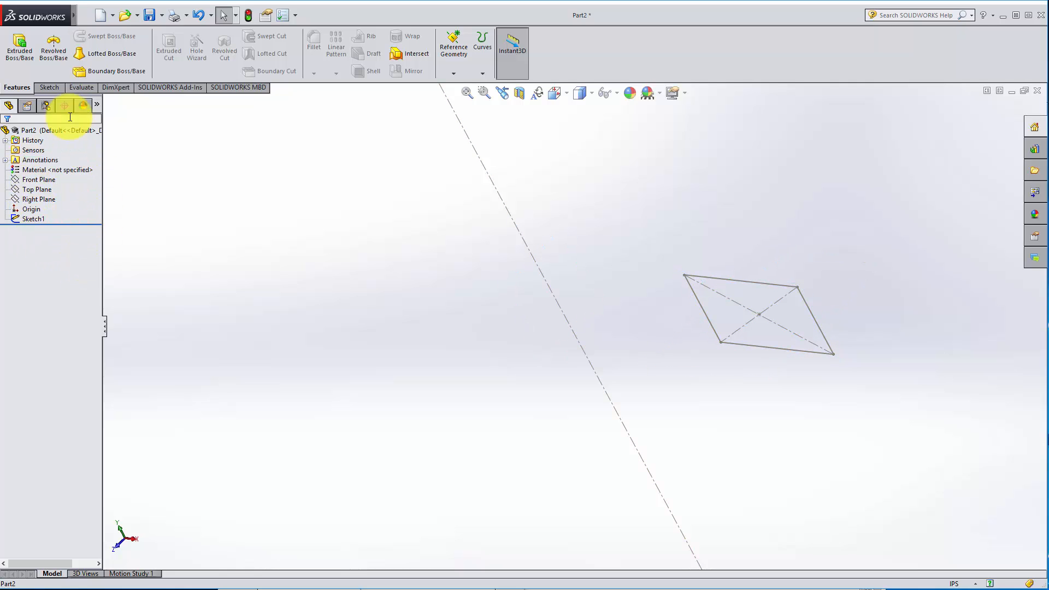
pyautogui.click(50, 54)
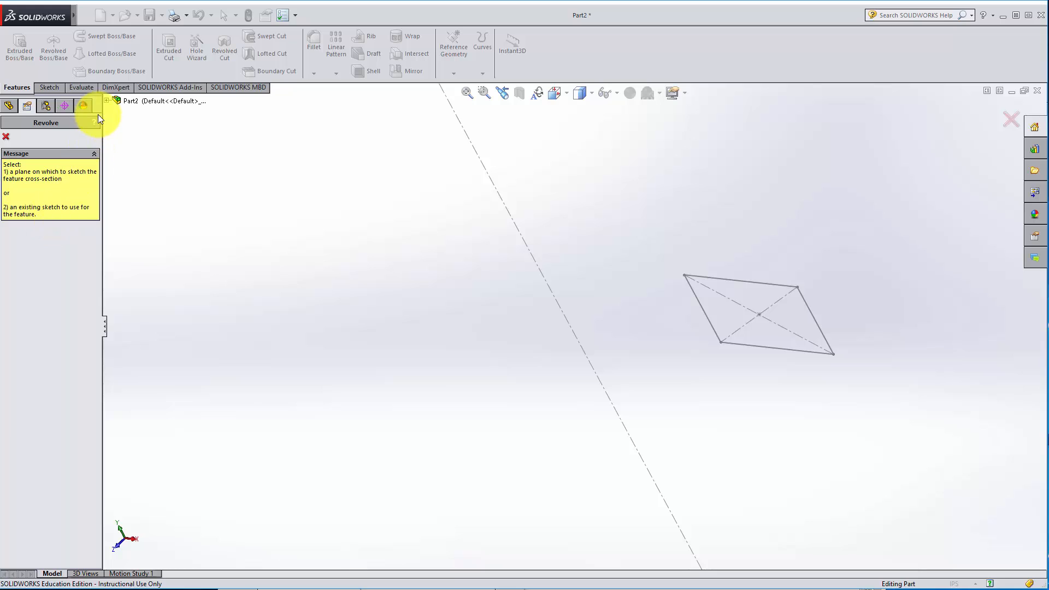
pyautogui.click(107, 101)
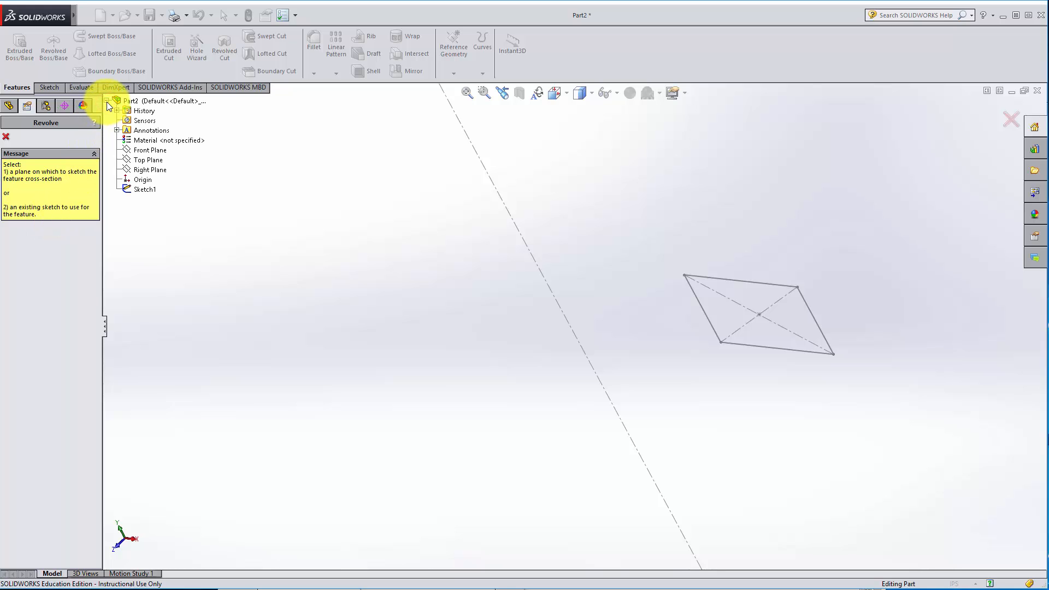
pyautogui.click(149, 189)
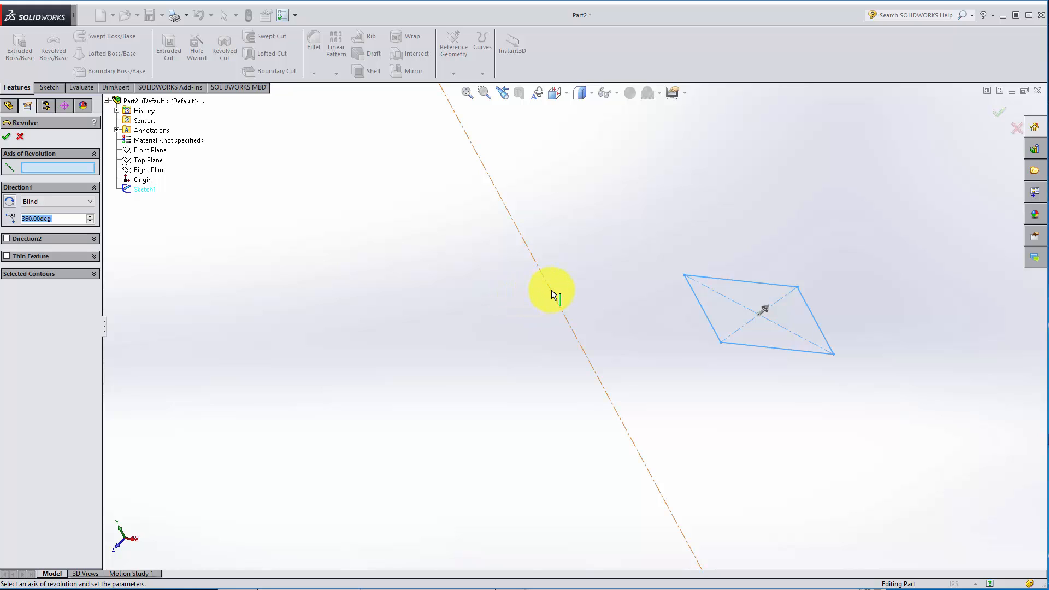
pyautogui.click(58, 165)
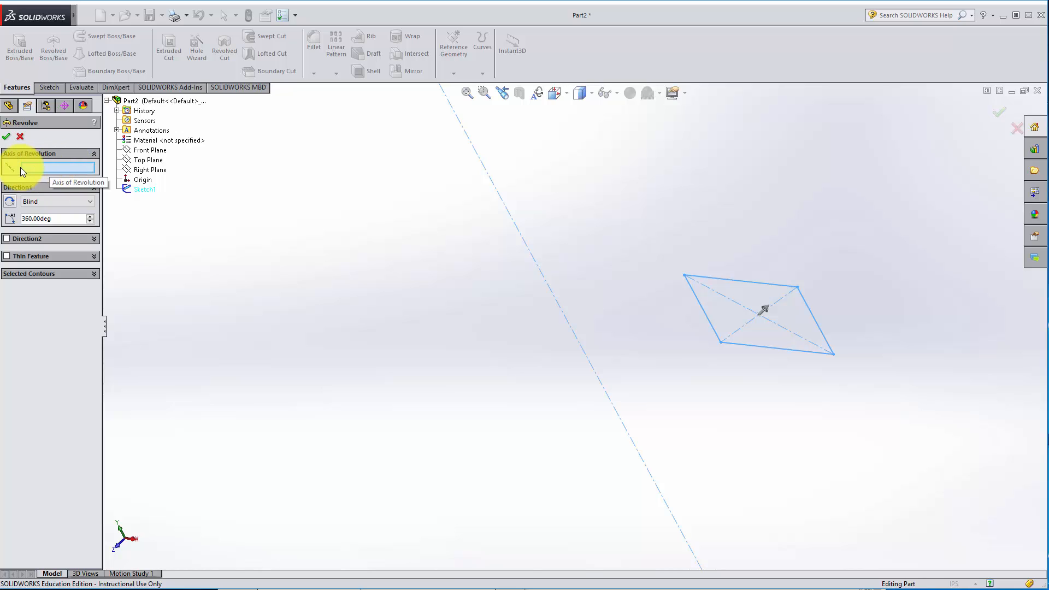
pyautogui.click(535, 266)
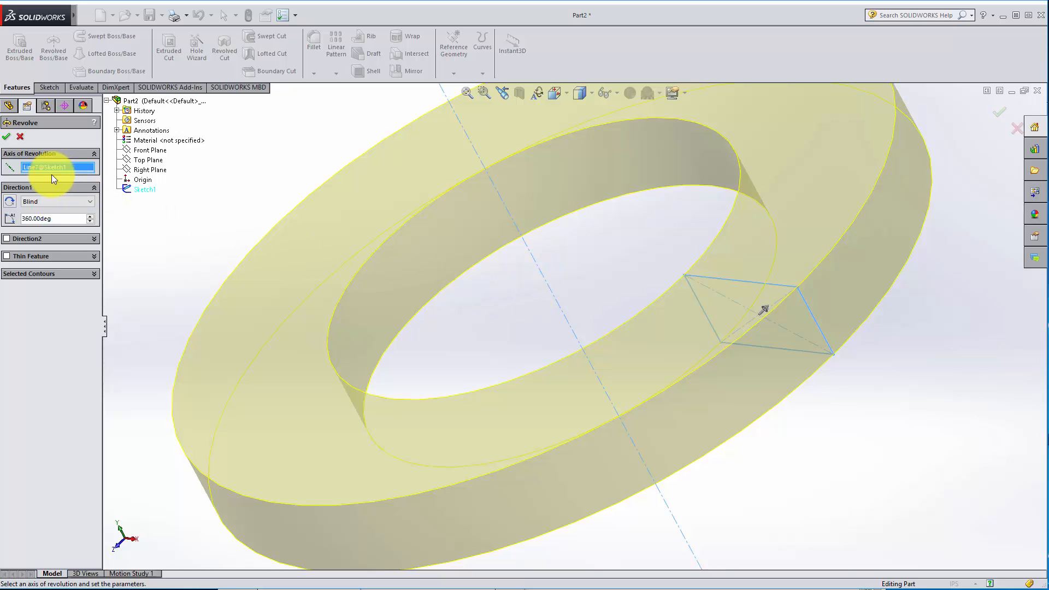
pyautogui.click(6, 136)
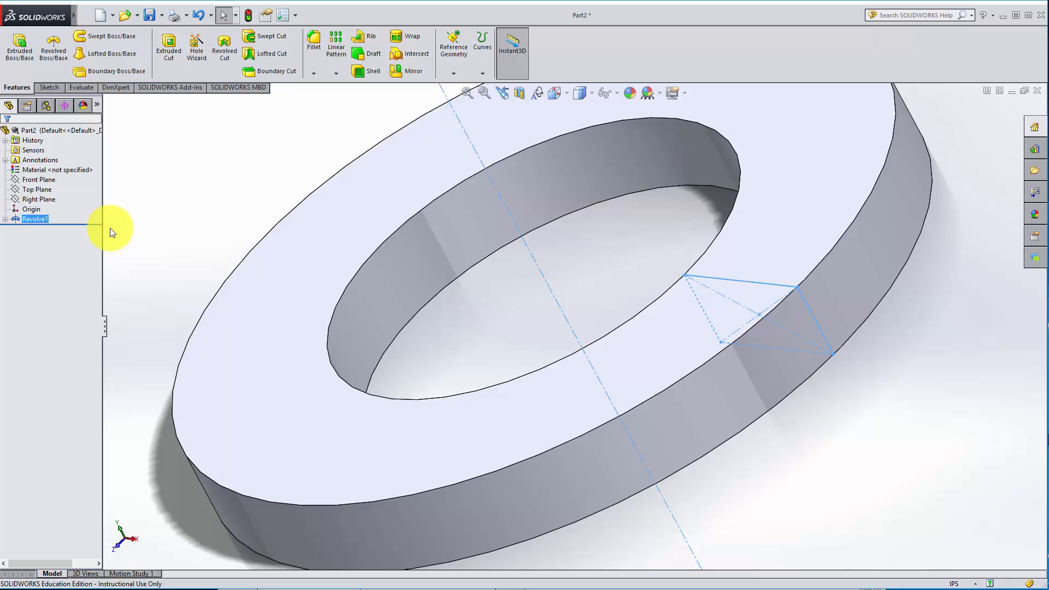
pyautogui.click(173, 219)
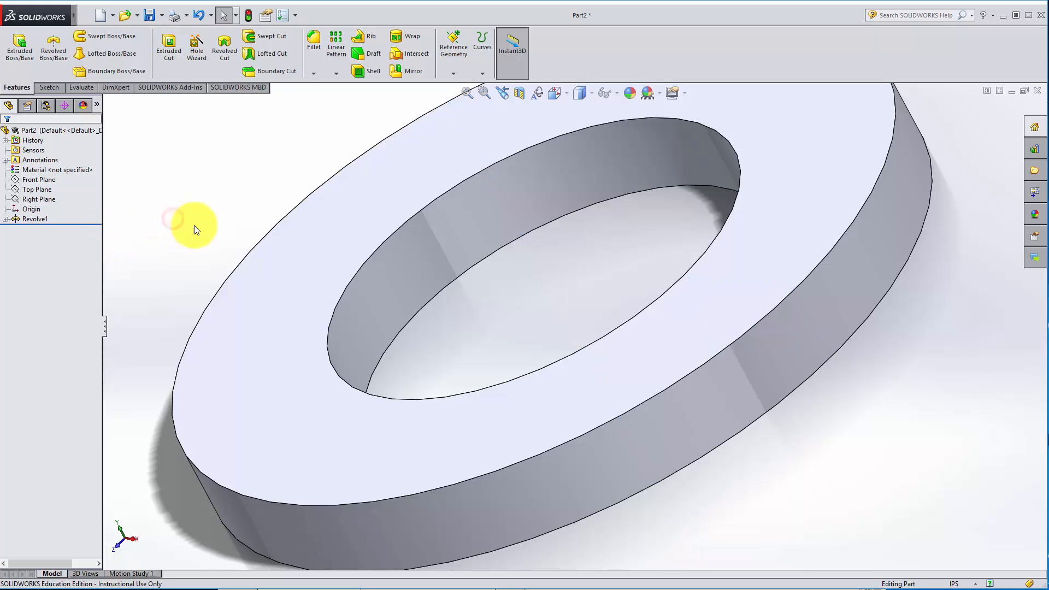
# Start a sketch on the ring's flat upper face, orient the view normal to it, and exit without drawing
pyautogui.rightClick(293, 290)
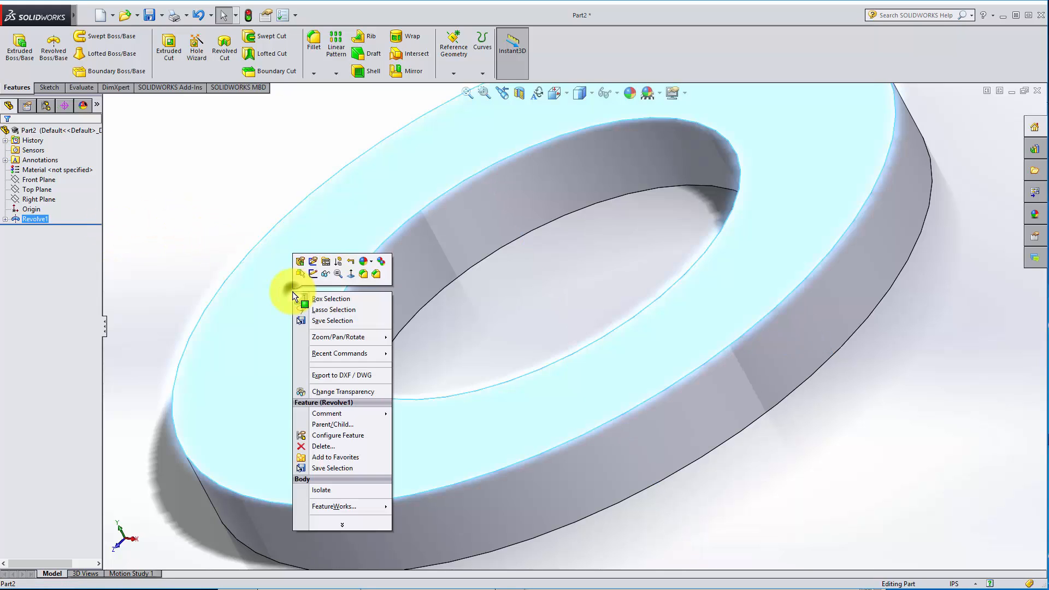
pyautogui.click(314, 275)
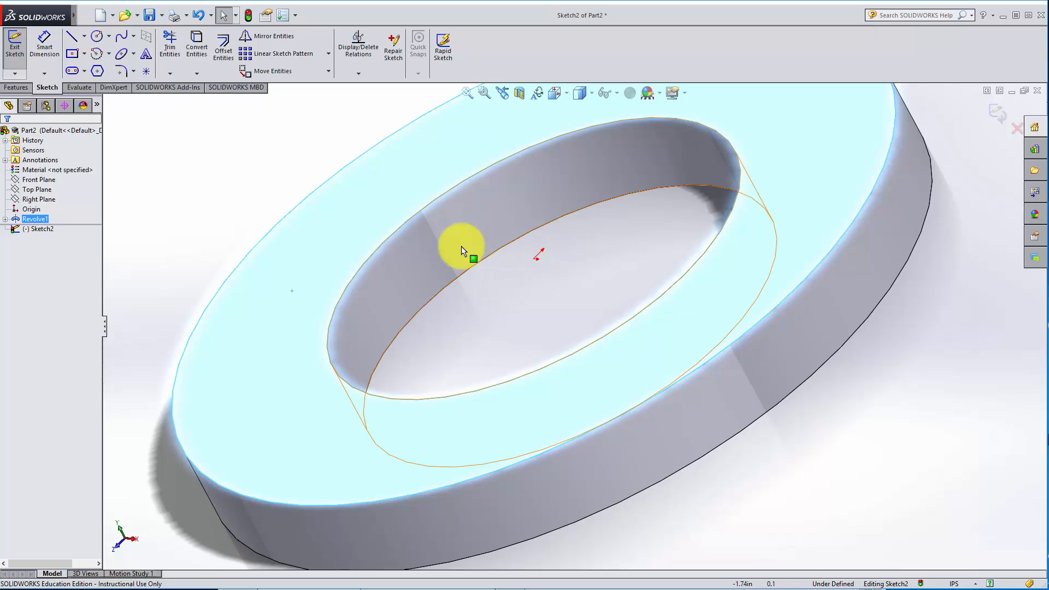
pyautogui.rightClick(50, 231)
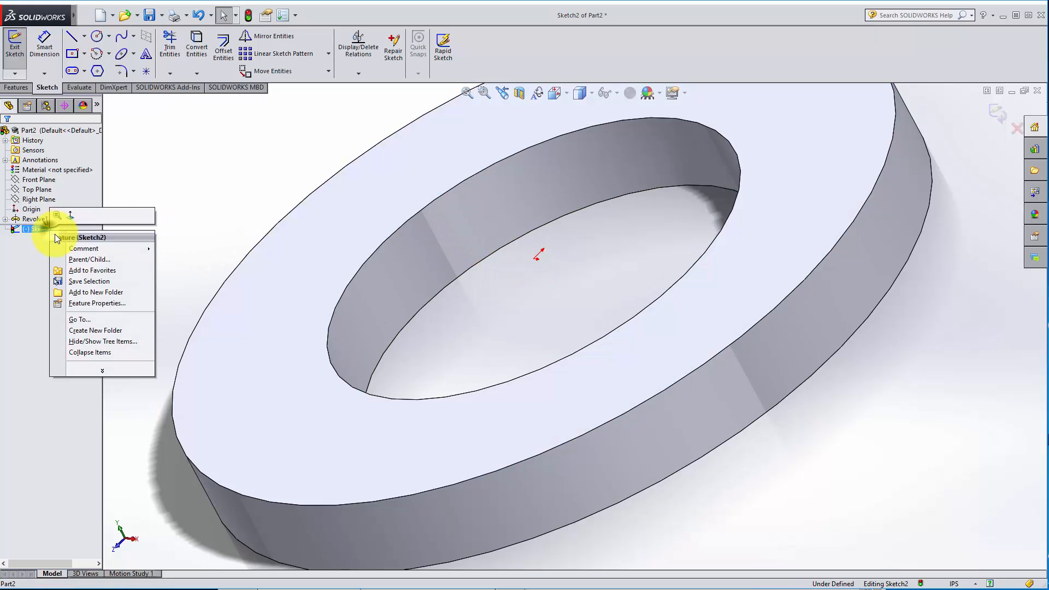
pyautogui.click(68, 216)
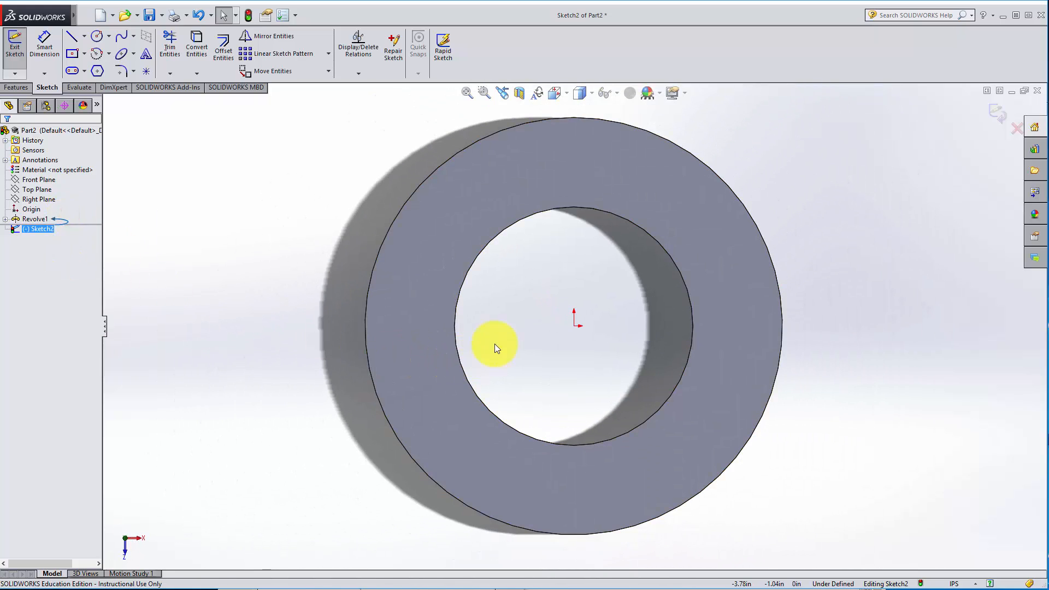
pyautogui.click(994, 116)
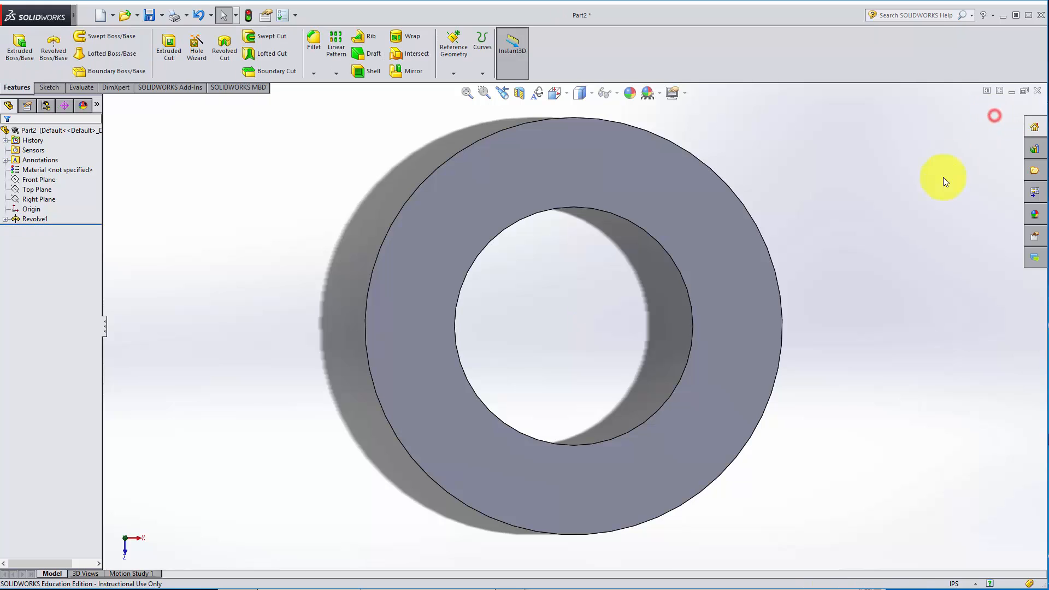
# Enable auto-rotating the view normal to the sketch plane on sketch creation in the Sketch system options
pyautogui.moveTo(846, 407)
pyautogui.mouseDown(button='middle')
pyautogui.moveTo(853, 399)
pyautogui.moveTo(773, 276)
pyautogui.moveTo(754, 352)
pyautogui.moveTo(770, 291)
pyautogui.moveTo(780, 316)
pyautogui.mouseUp(button='middle')
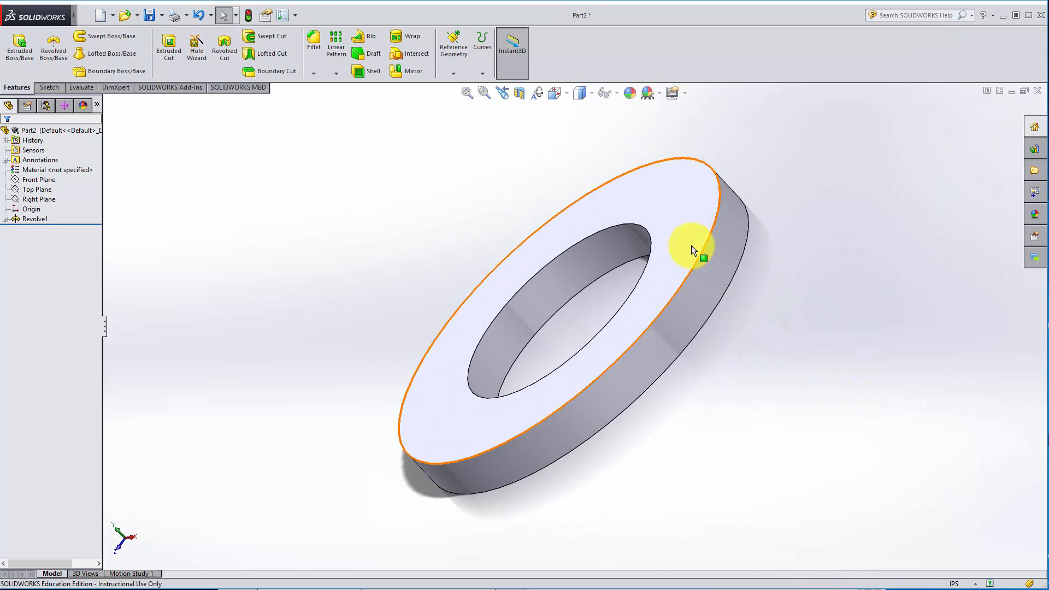
pyautogui.scroll(-2, 690, 247)
pyautogui.moveTo(683, 279); pyautogui.dragTo(710, 281, button='middle')
pyautogui.scroll(1, 710, 279)
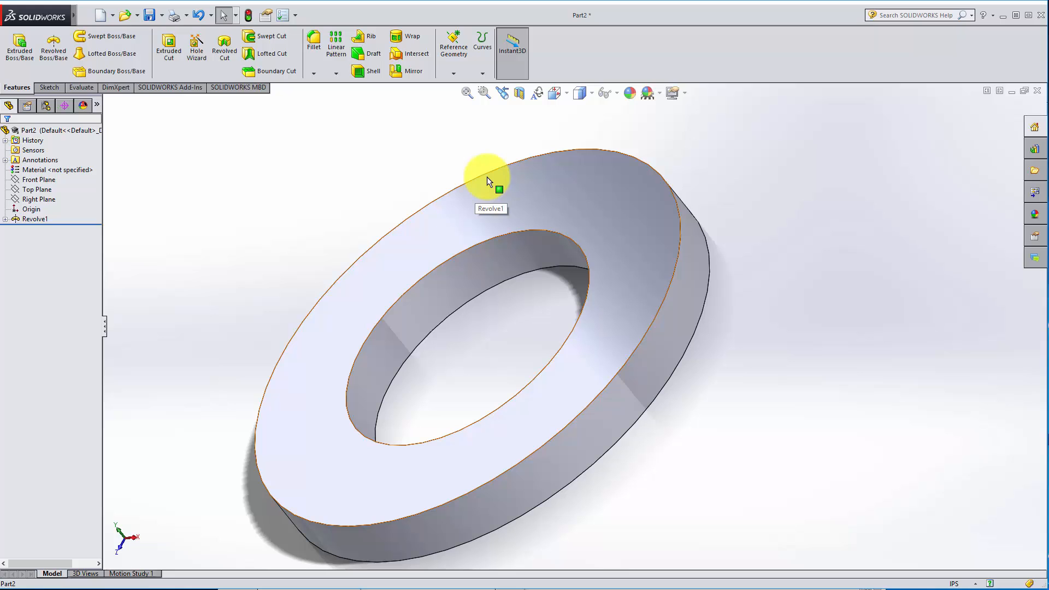
pyautogui.click(282, 17)
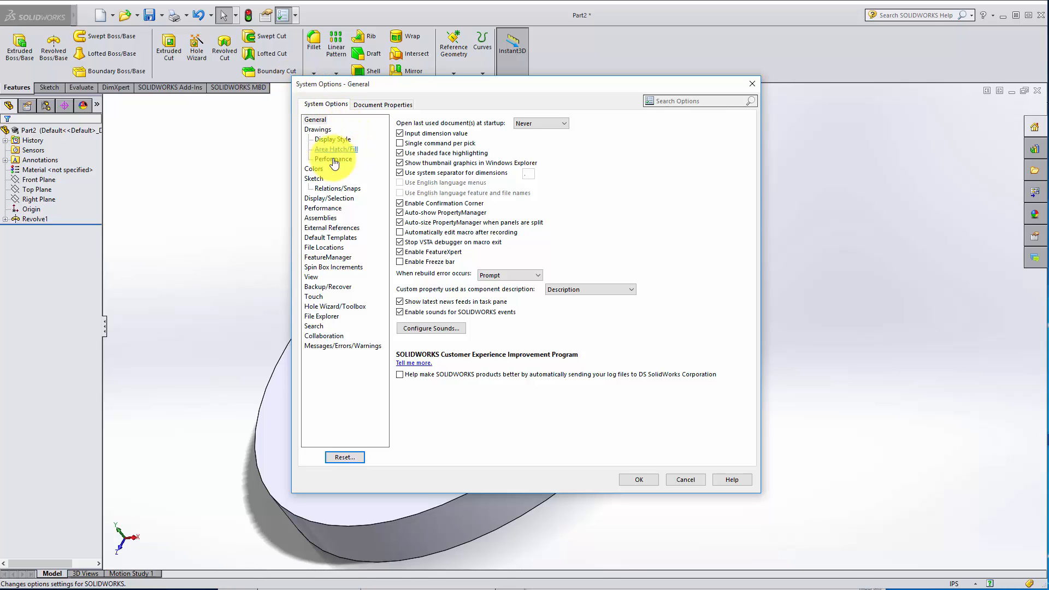
pyautogui.click(320, 179)
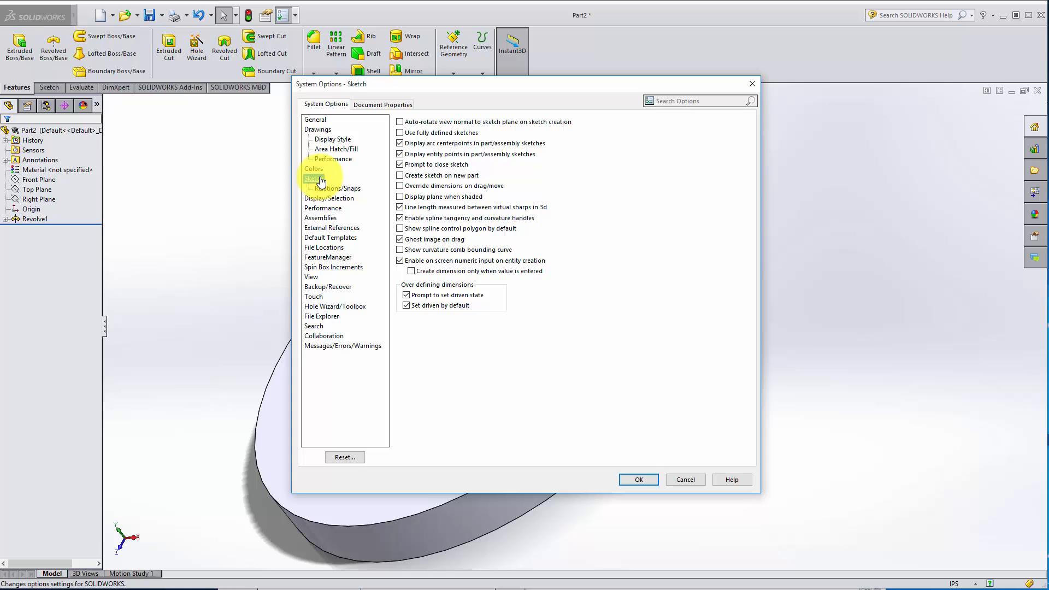
pyautogui.click(402, 122)
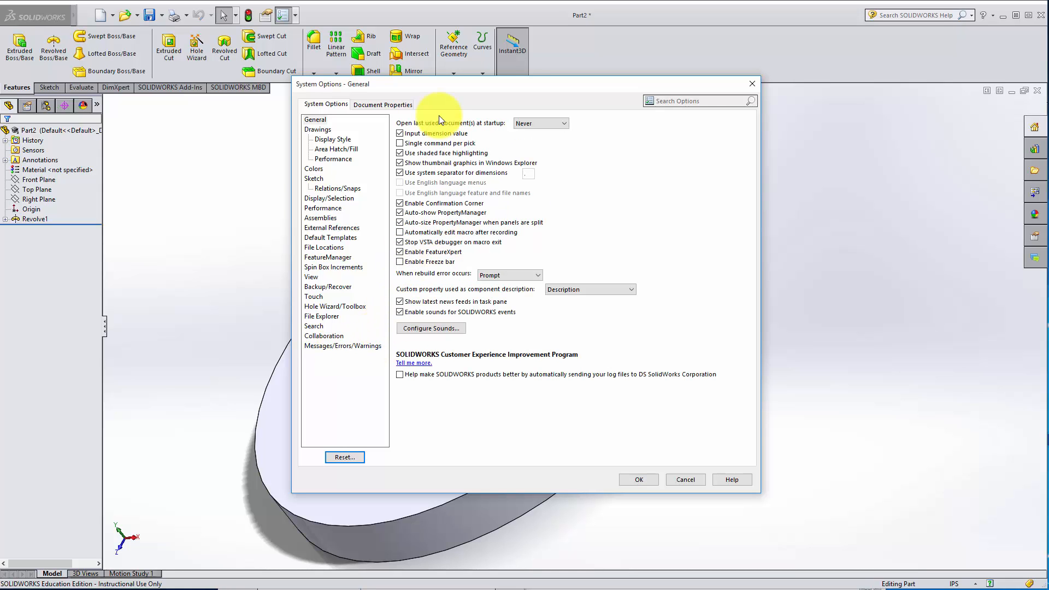
# Review the Touch, File Locations and Performance system options, including the folder types available for file locations
pyautogui.click(316, 297)
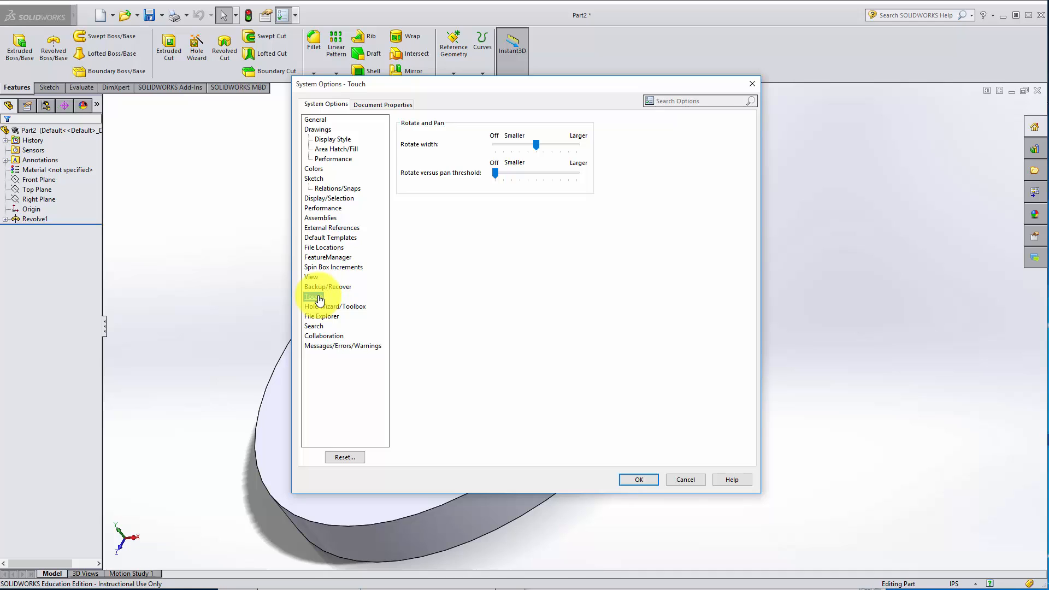
pyautogui.click(334, 247)
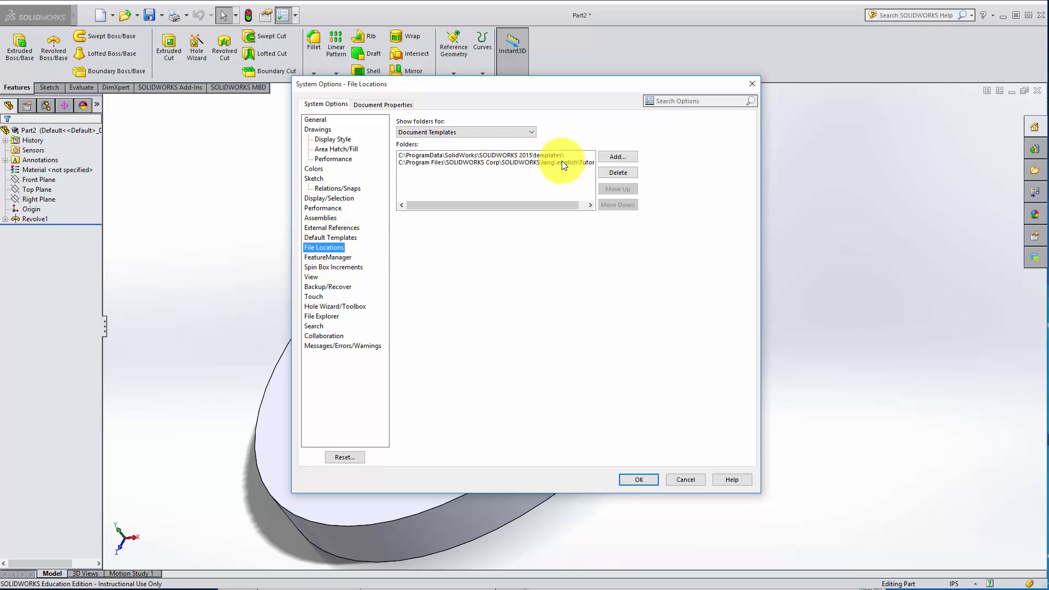
pyautogui.click(531, 133)
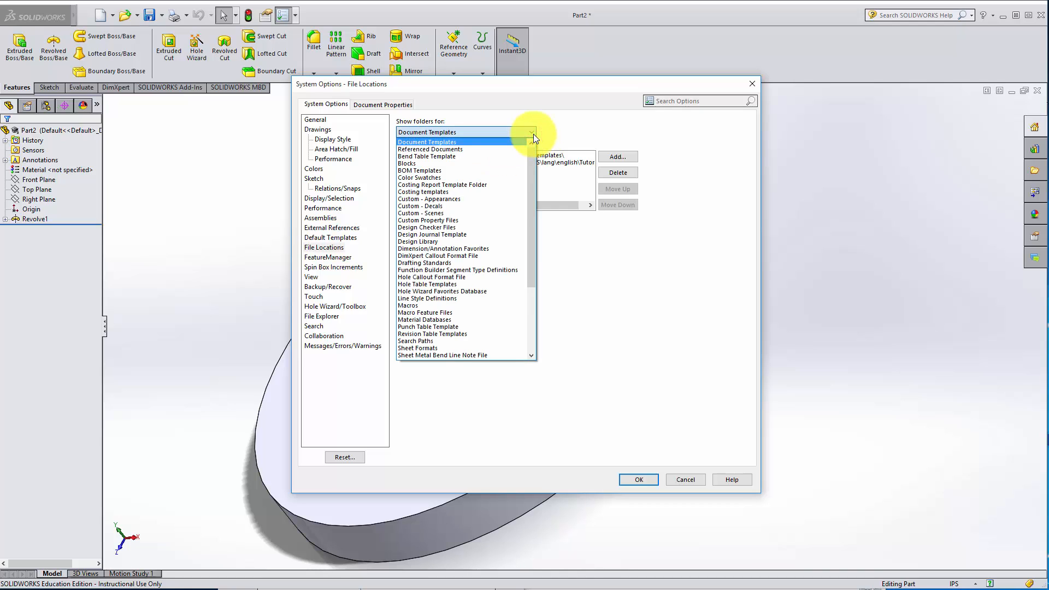
pyautogui.click(533, 134)
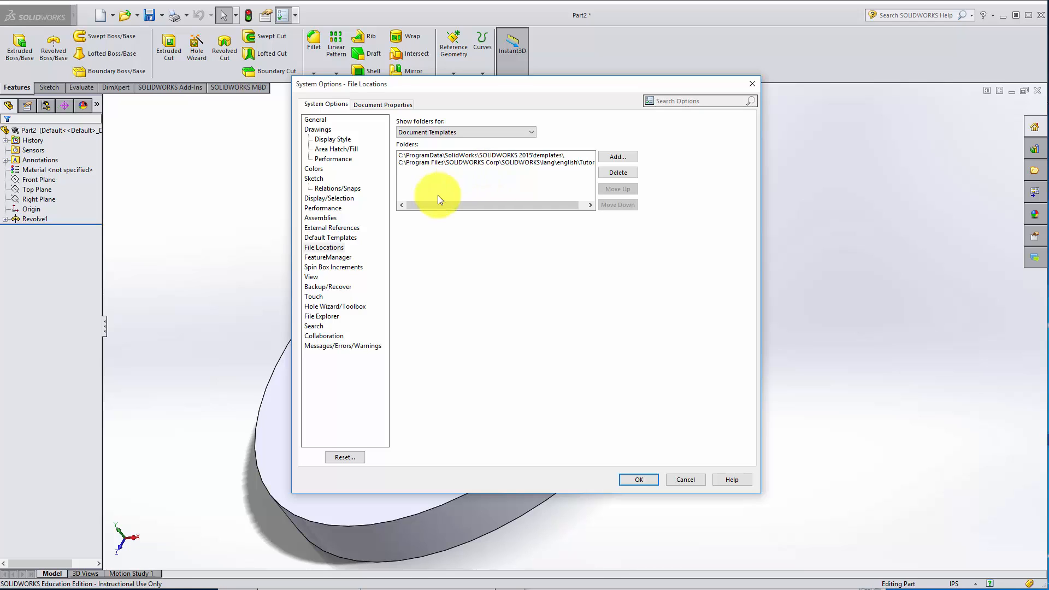
pyautogui.click(337, 210)
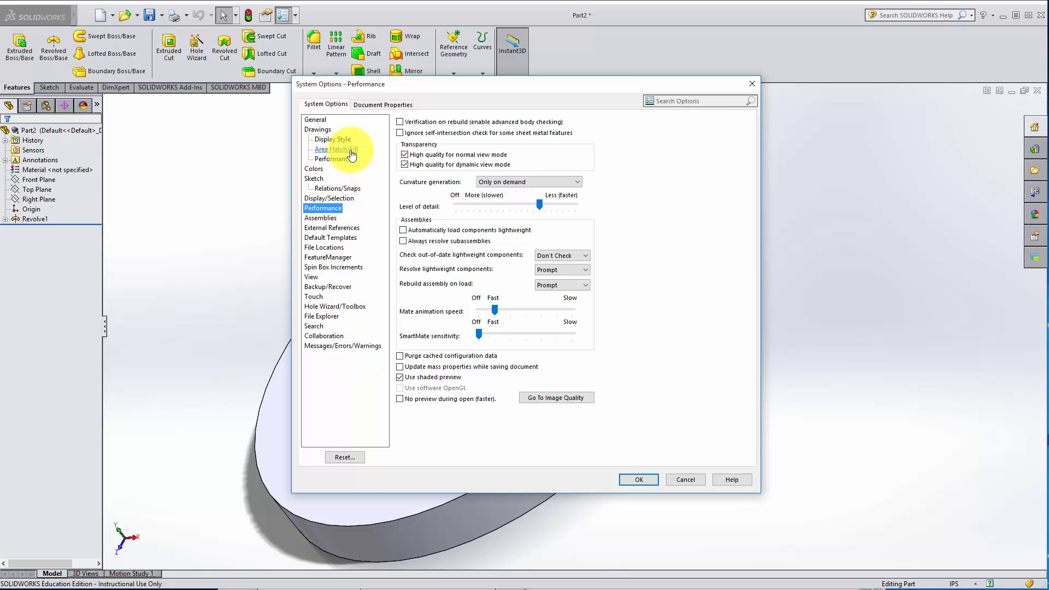
# Review the drafting standard and unit system in the document properties, and close the options
pyautogui.click(381, 104)
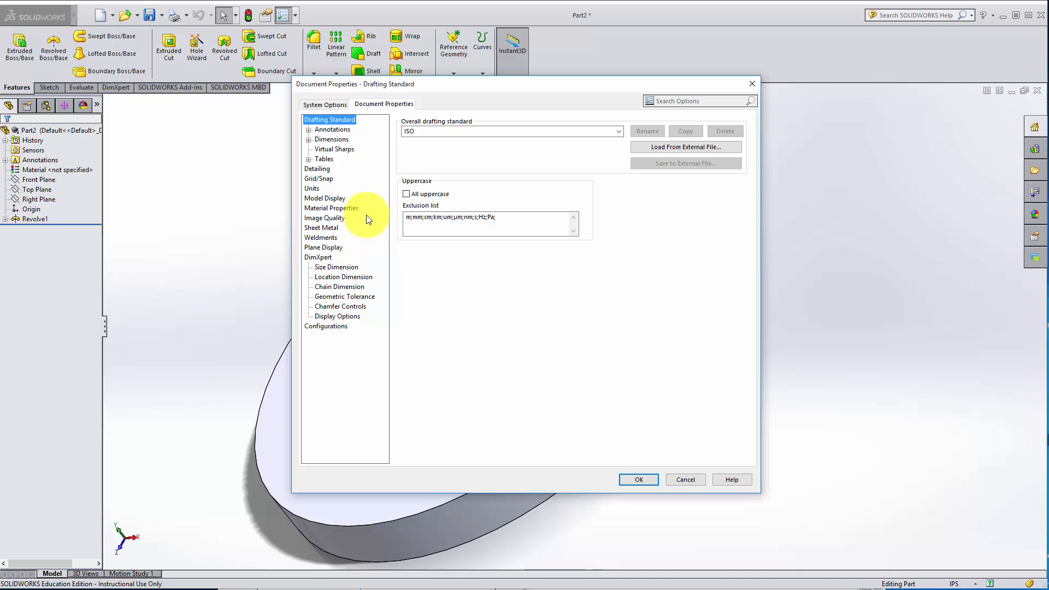
pyautogui.click(312, 189)
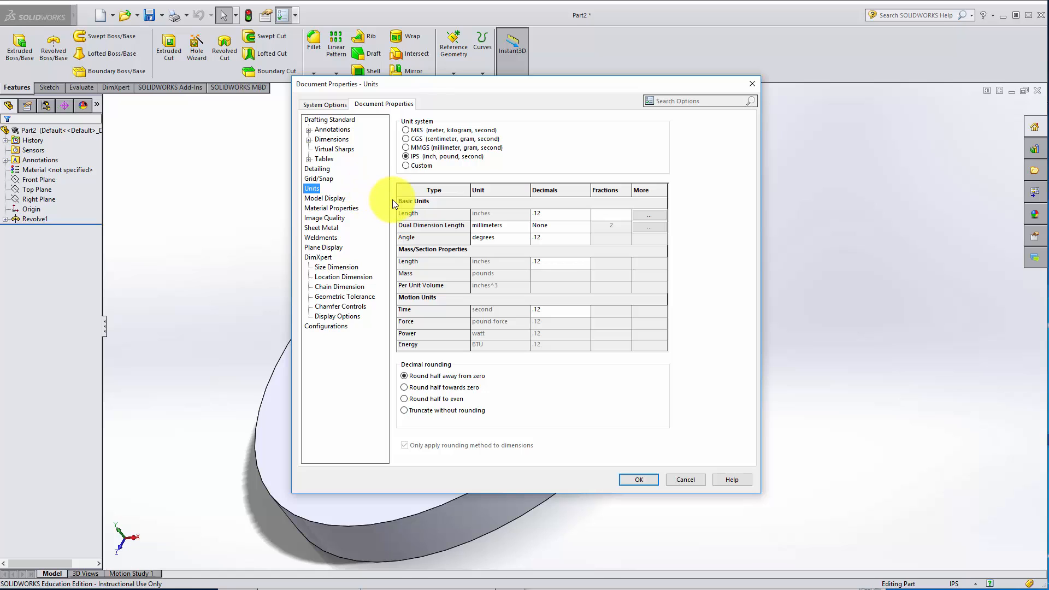
pyautogui.click(650, 483)
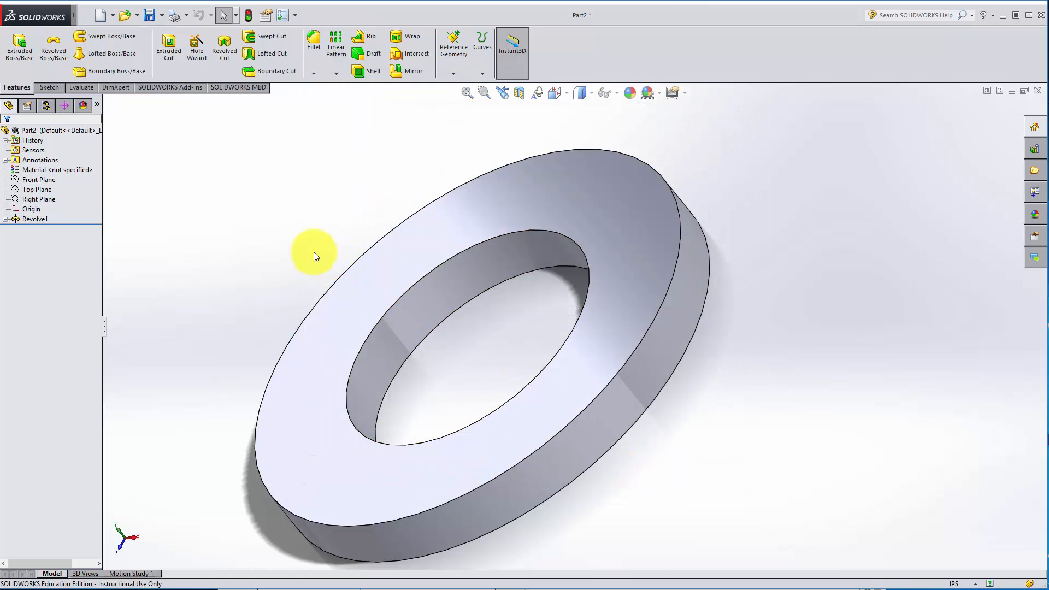
# Test the automatic normal view by starting a sketch on the ring's flat upper face and exiting it empty
pyautogui.rightClick(380, 272)
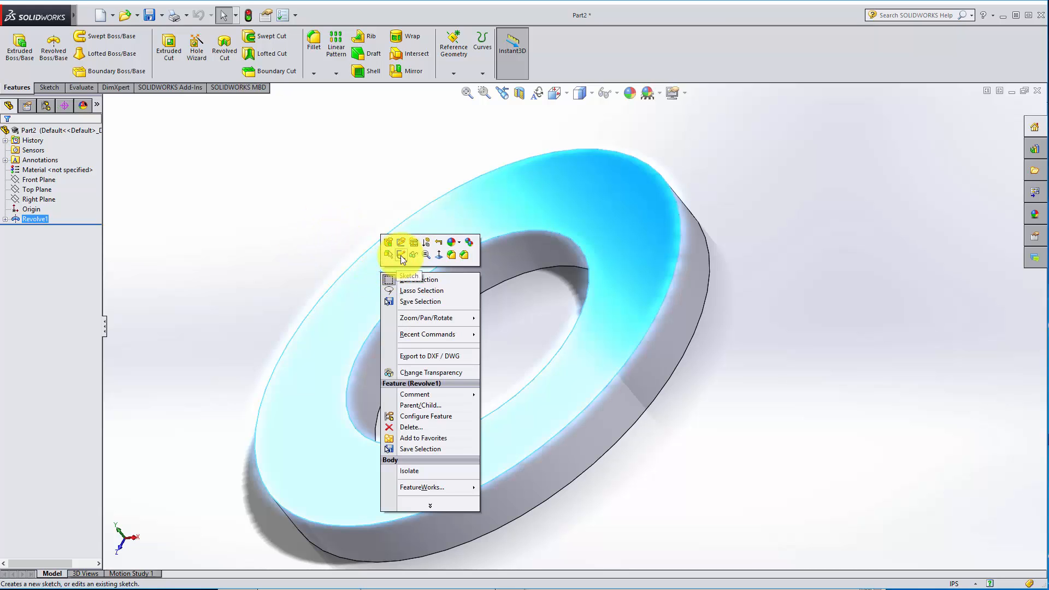
pyautogui.click(401, 254)
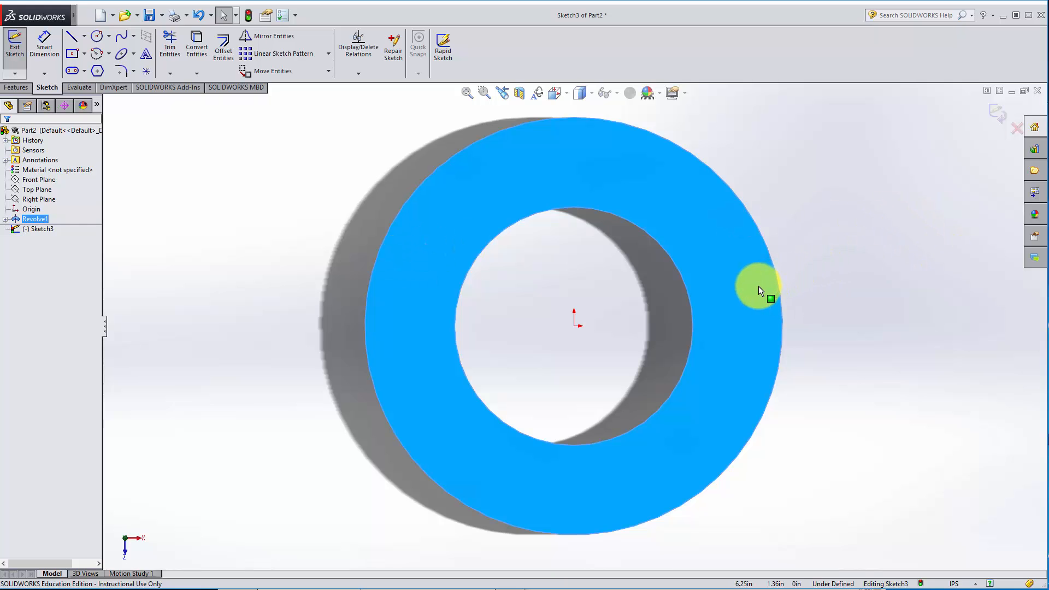
pyautogui.click(998, 112)
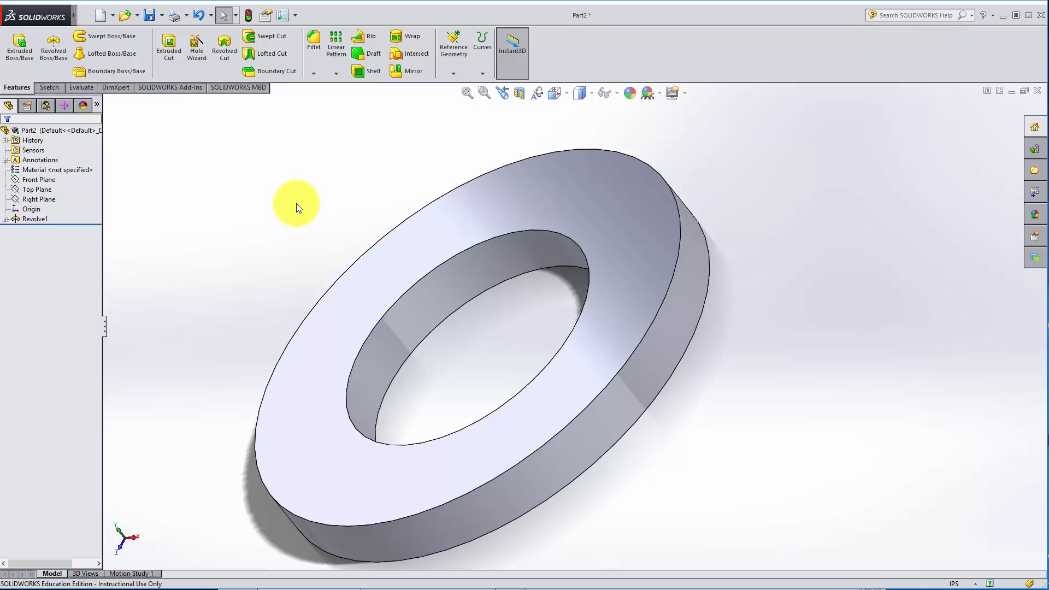
pyautogui.moveTo(296, 203)
pyautogui.mouseDown(button='right')
pyautogui.moveTo(299, 220)
pyautogui.moveTo(299, 204)
pyautogui.mouseUp(button='right')
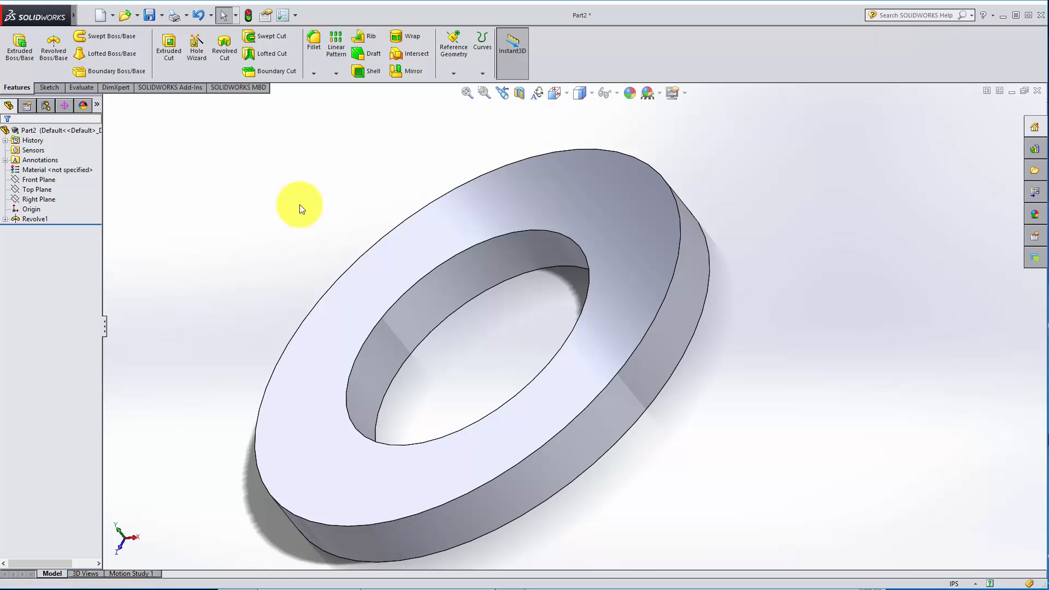
# Set the mouse gestures to 8 gestures in the Customize settings, and use a gesture to switch the ring to the top view
pyautogui.click(298, 16)
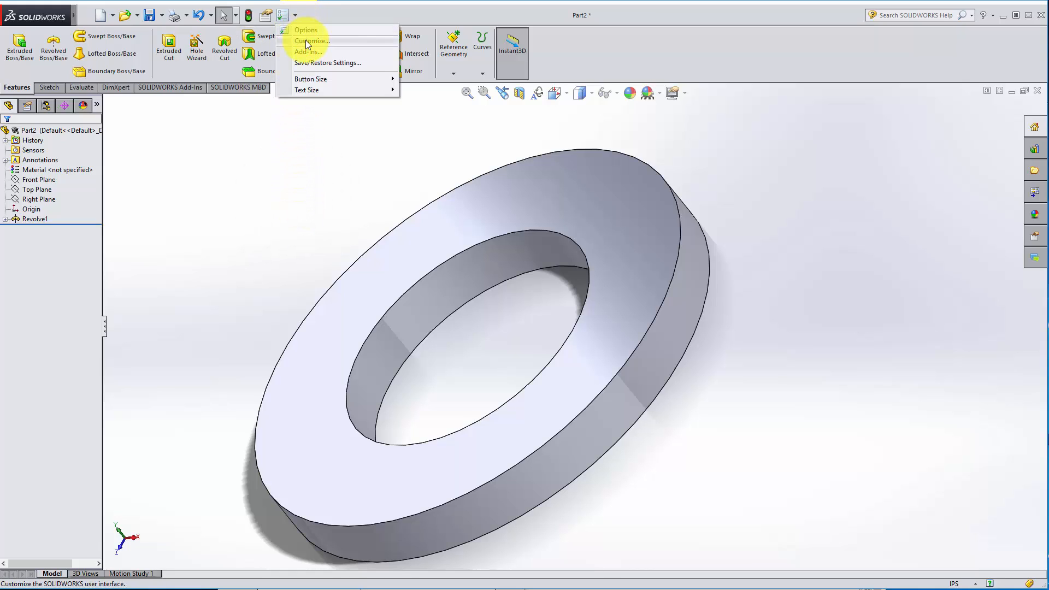
pyautogui.click(306, 41)
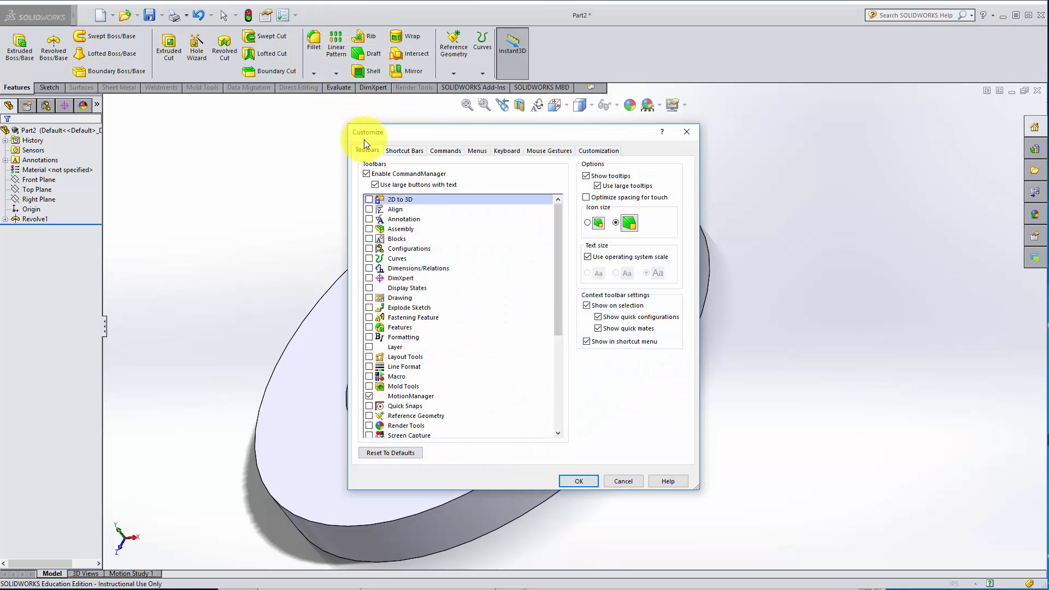
pyautogui.click(552, 152)
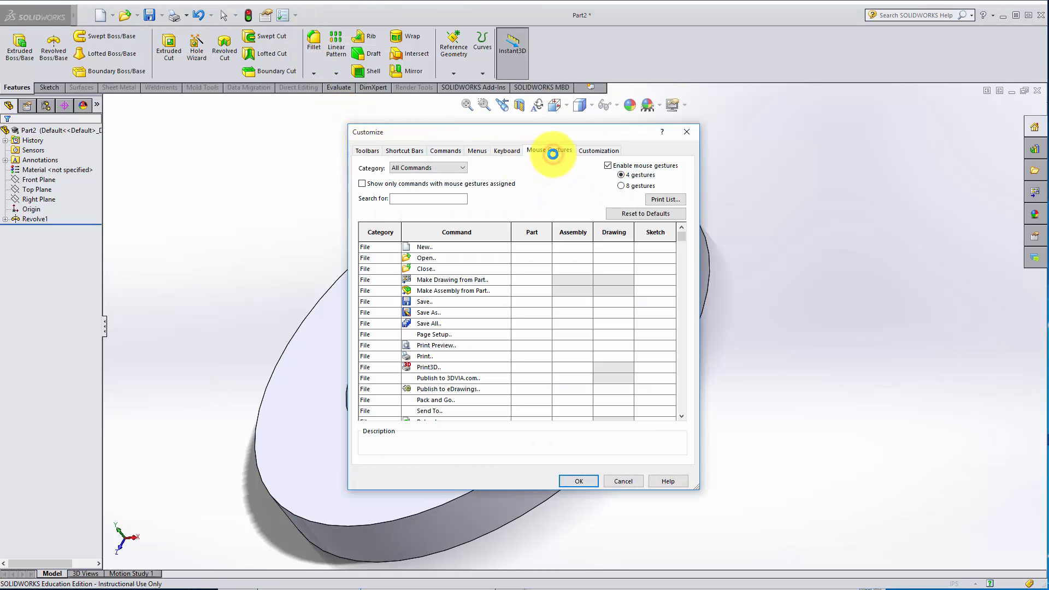
pyautogui.click(621, 186)
pyautogui.click(593, 481)
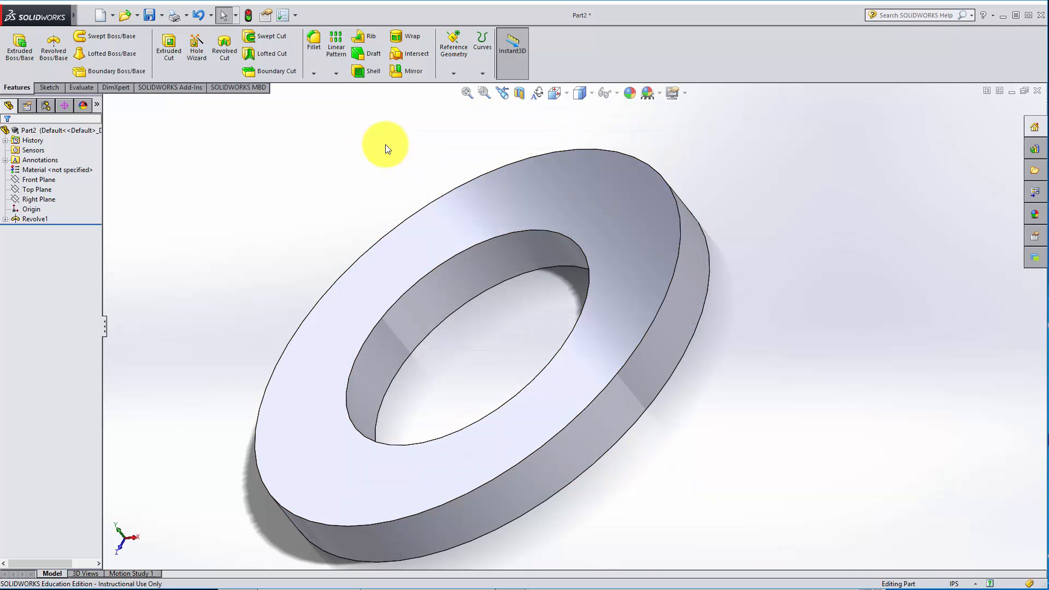
pyautogui.moveTo(385, 144); pyautogui.dragTo(389, 161, button='right')
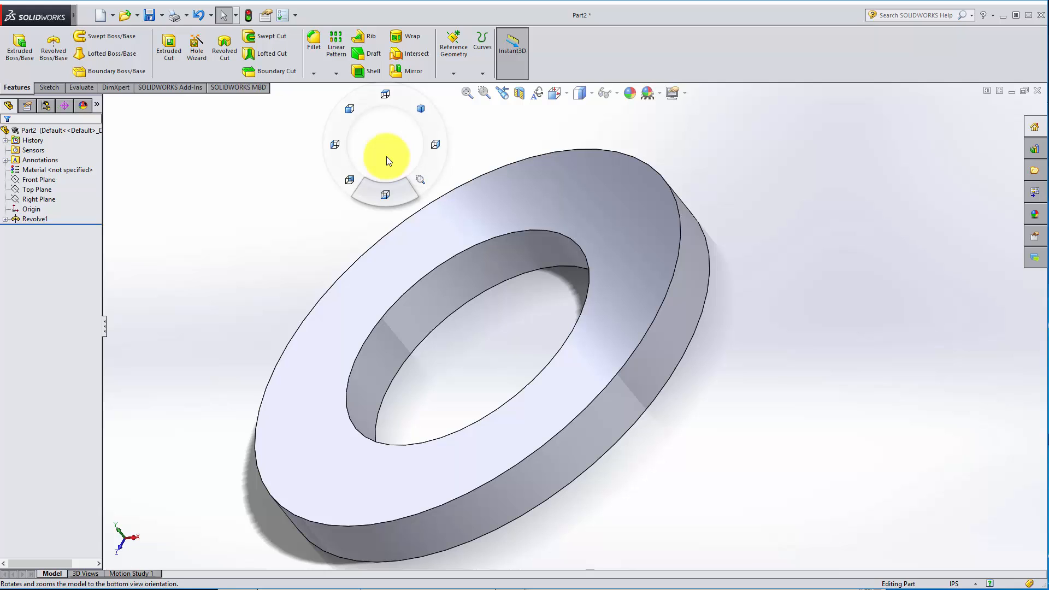
pyautogui.moveTo(387, 160); pyautogui.dragTo(378, 99, button='right')
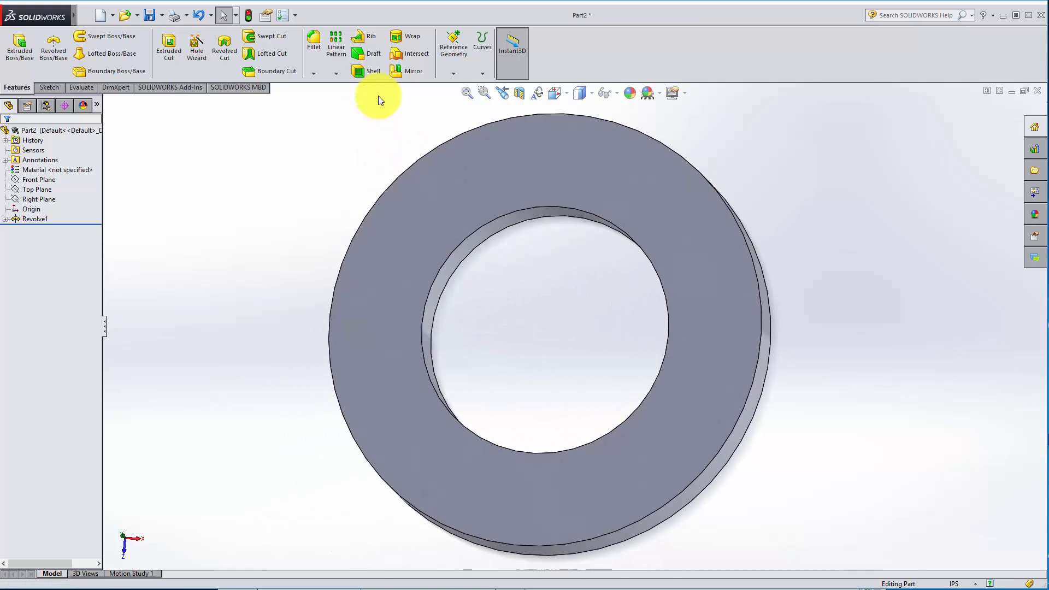
# Try a sketch mouse gesture to convert the ring's outer edge in a new sketch on its flat face, and discard the sketch
pyautogui.rightClick(627, 190)
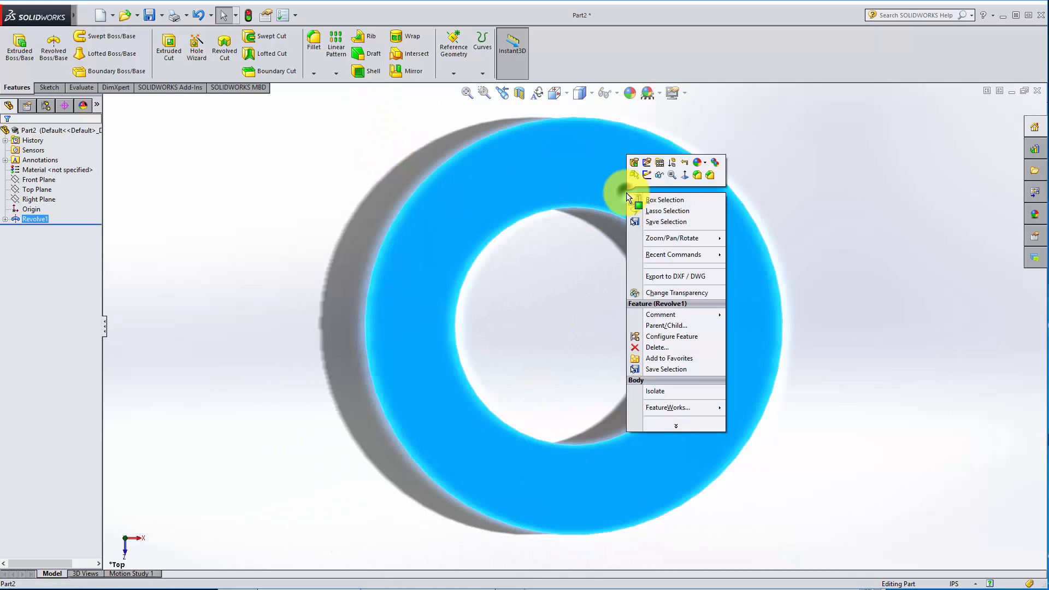
pyautogui.click(648, 175)
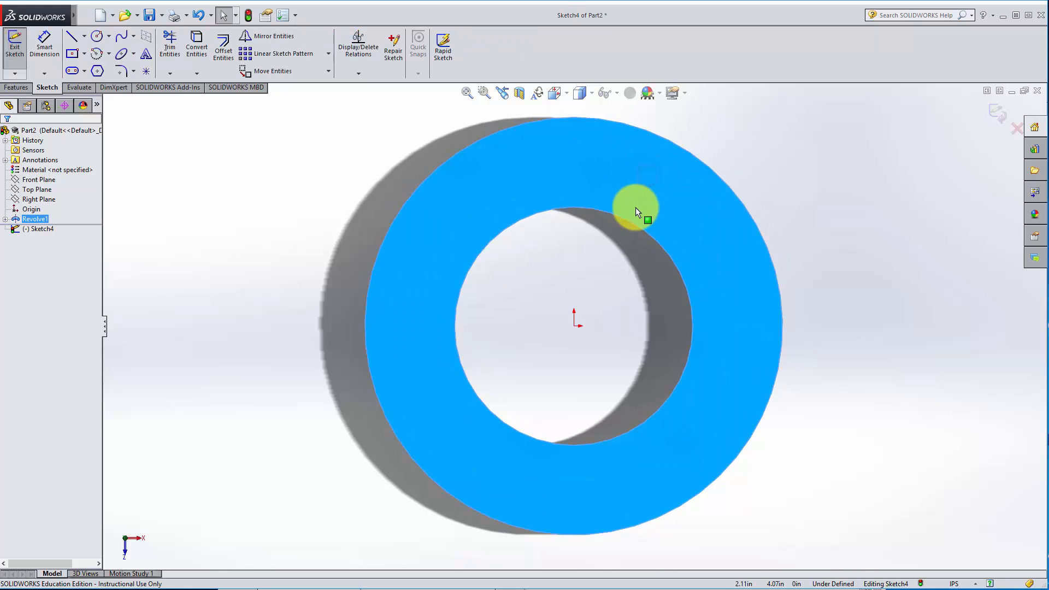
pyautogui.moveTo(330, 164)
pyautogui.mouseDown(button='right')
pyautogui.moveTo(336, 182)
pyautogui.moveTo(297, 133)
pyautogui.mouseUp(button='right')
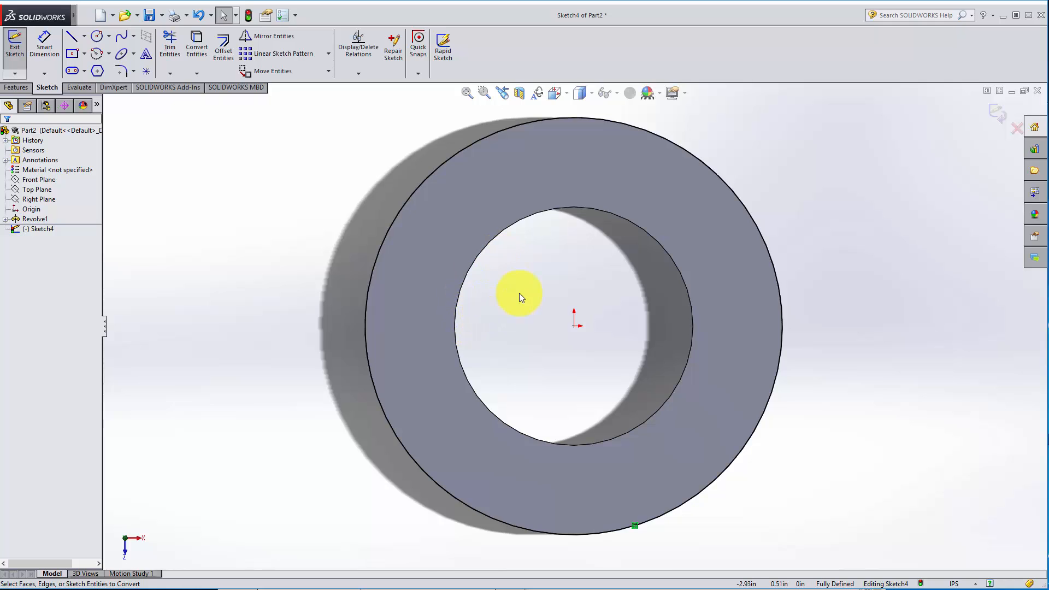
pyautogui.click(1019, 132)
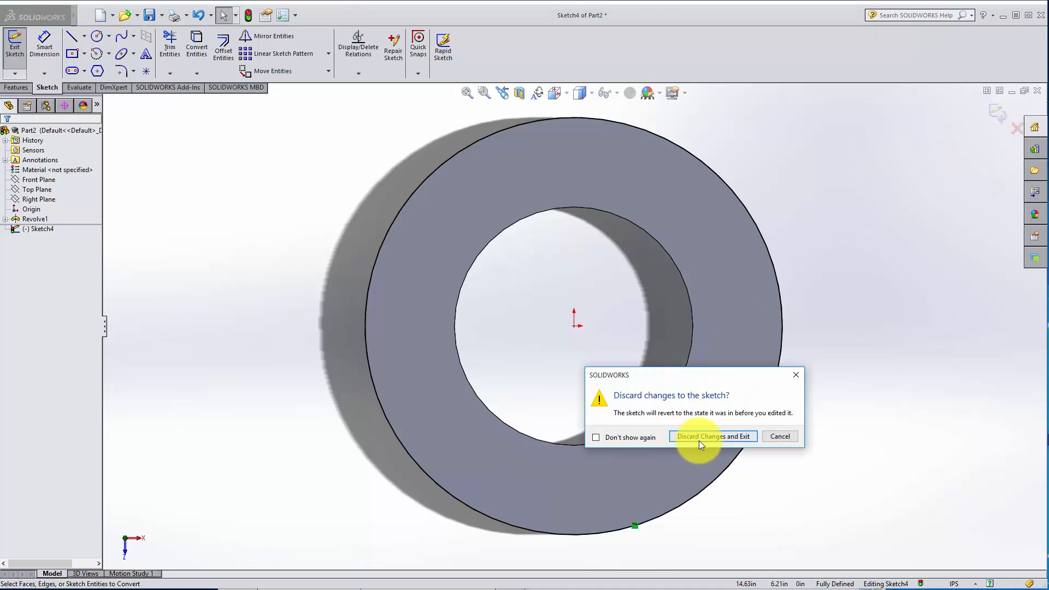
pyautogui.click(703, 438)
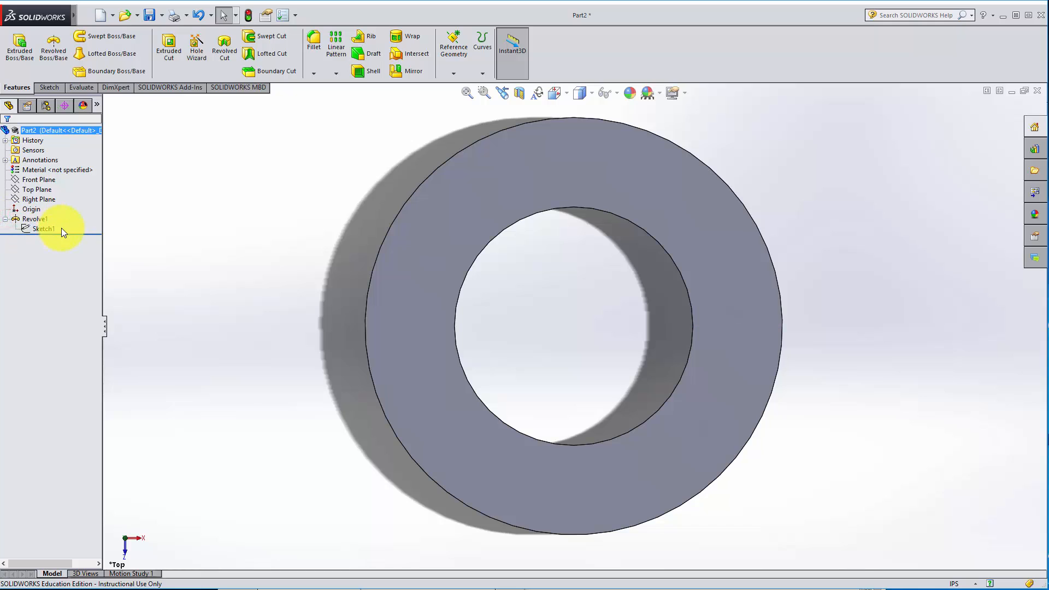
# Open the revolve's profile sketch for editing and orient the view normal to it
pyautogui.rightClick(45, 228)
pyautogui.click(52, 200)
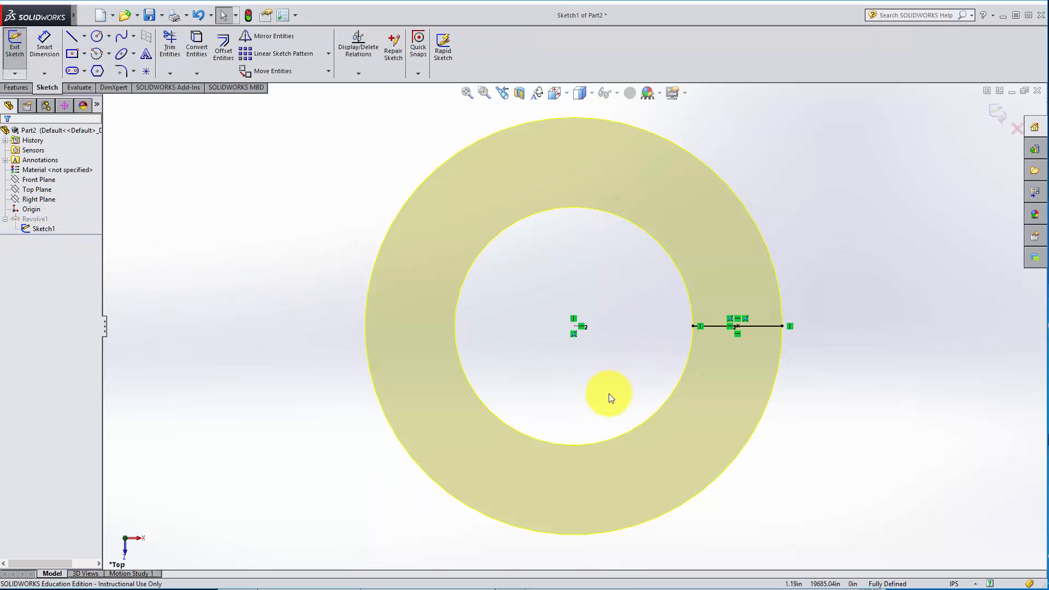
pyautogui.rightClick(51, 229)
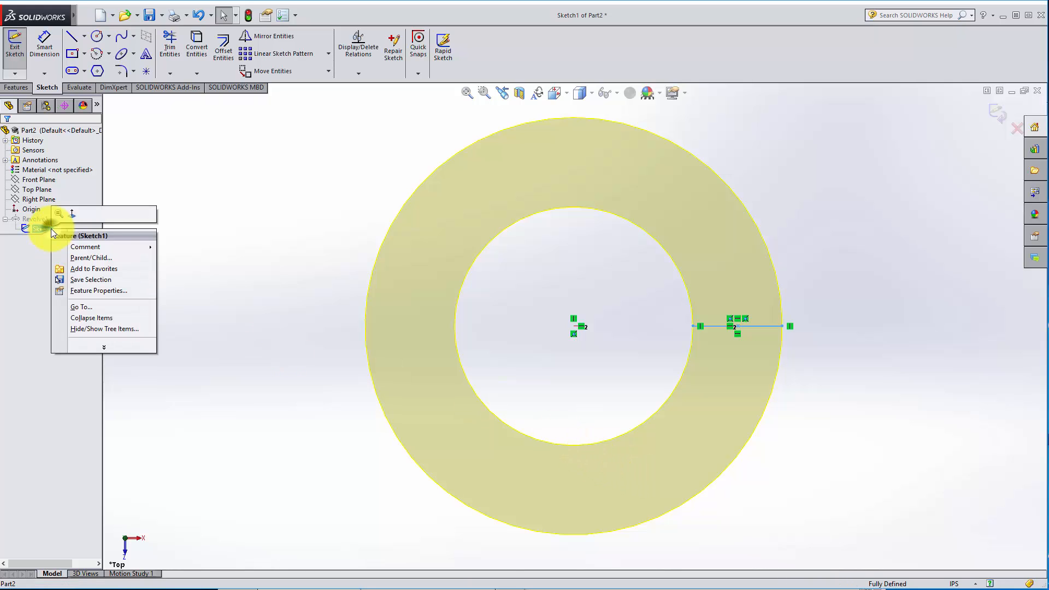
pyautogui.click(71, 213)
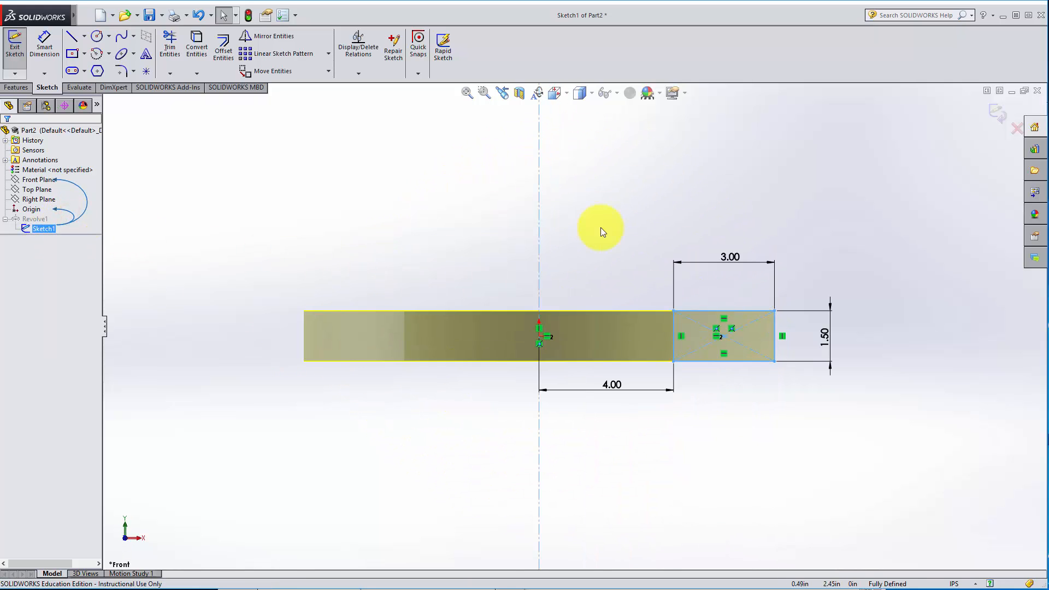
pyautogui.click(596, 216)
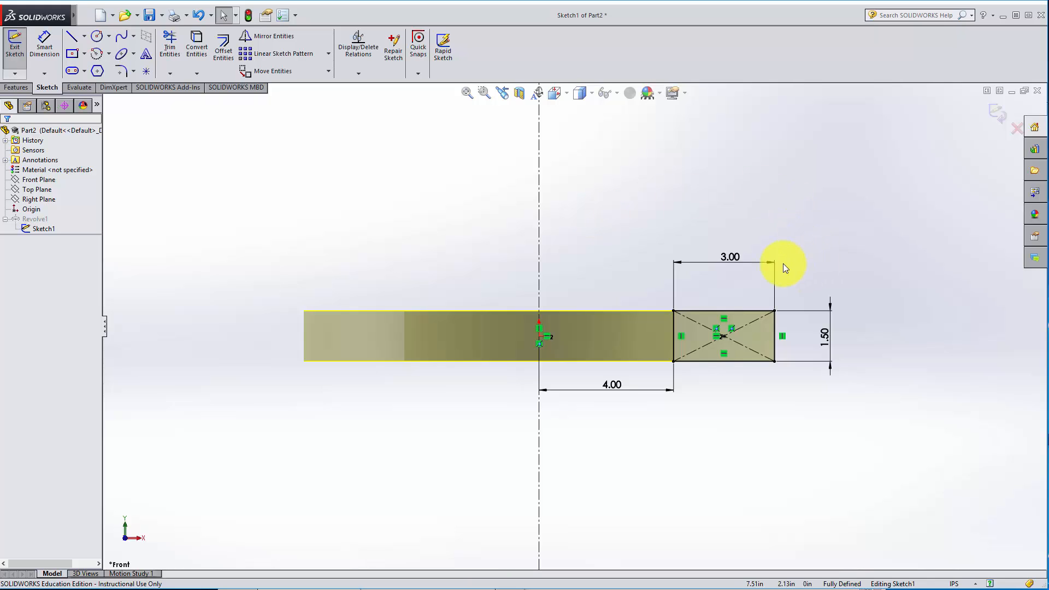
# Create a global variable named "height" from the rectangle's vertical dimension and accept the dimension
pyautogui.click(829, 343)
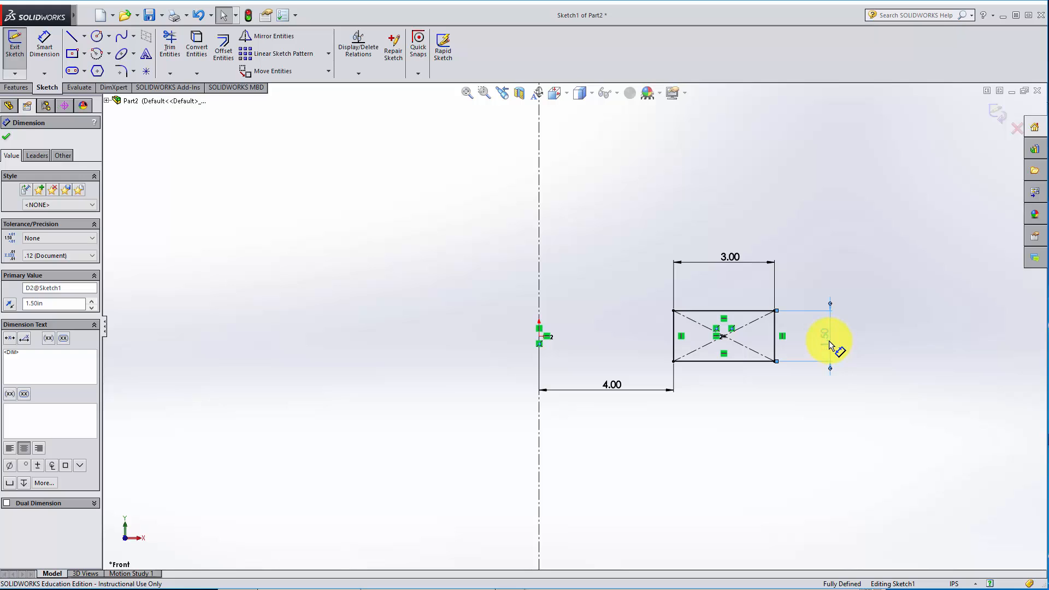
pyautogui.doubleClick(830, 344)
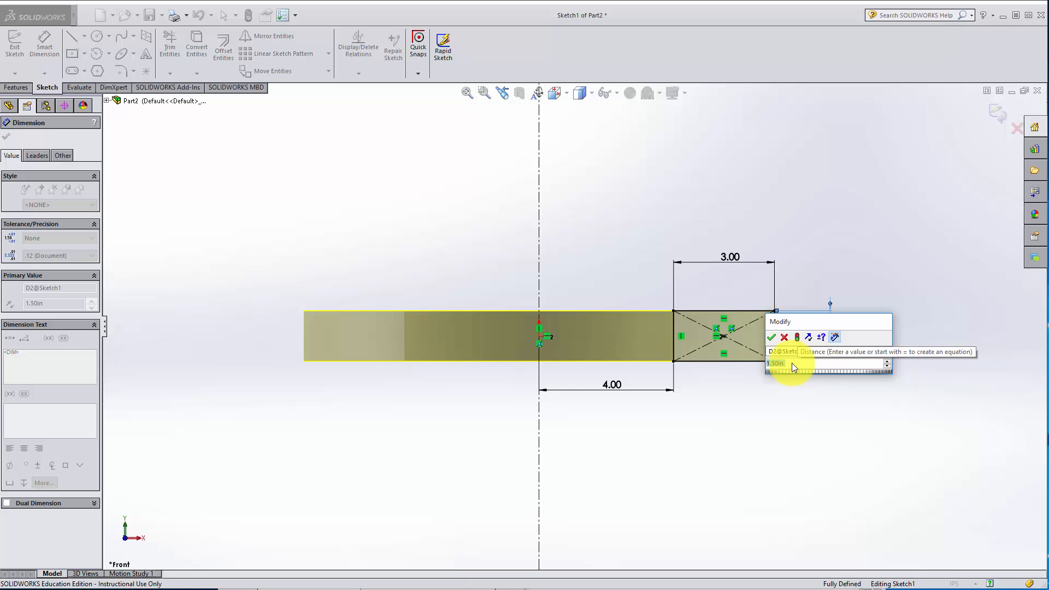
pyautogui.write('h')
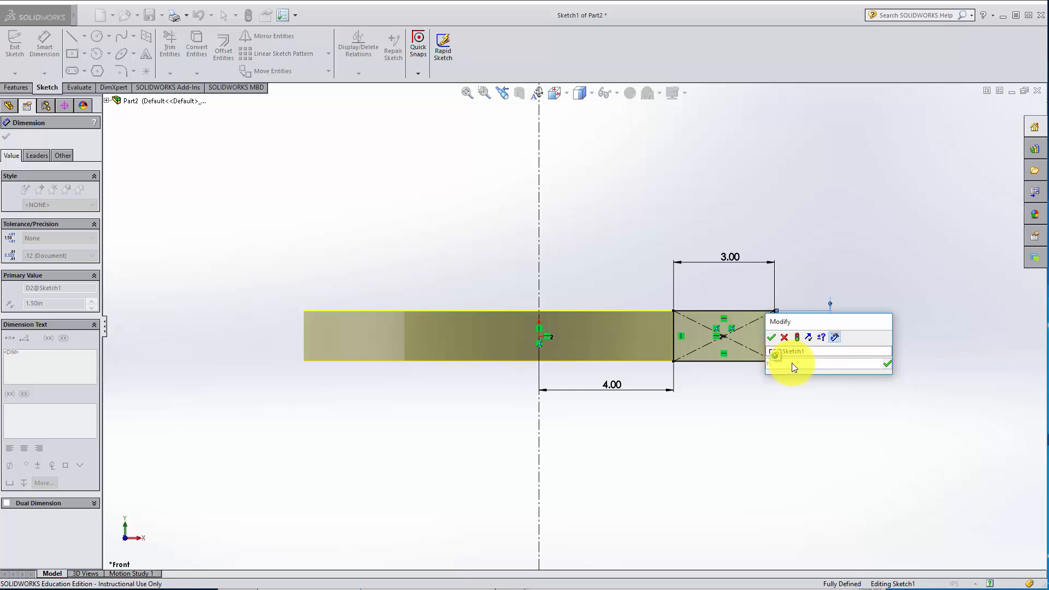
pyautogui.write('eight')
pyautogui.press('Return')
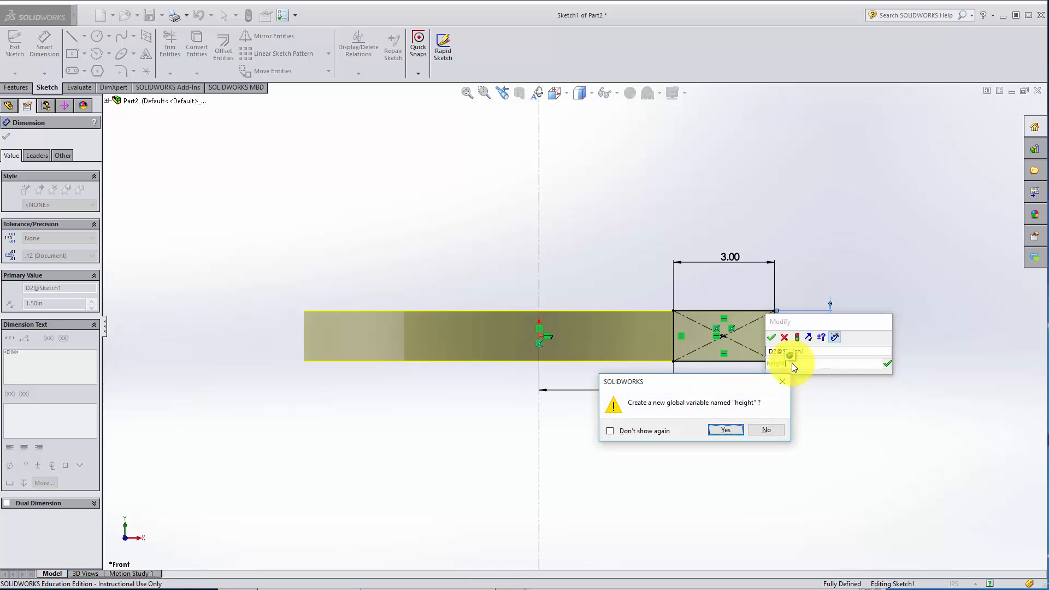
pyautogui.click(725, 430)
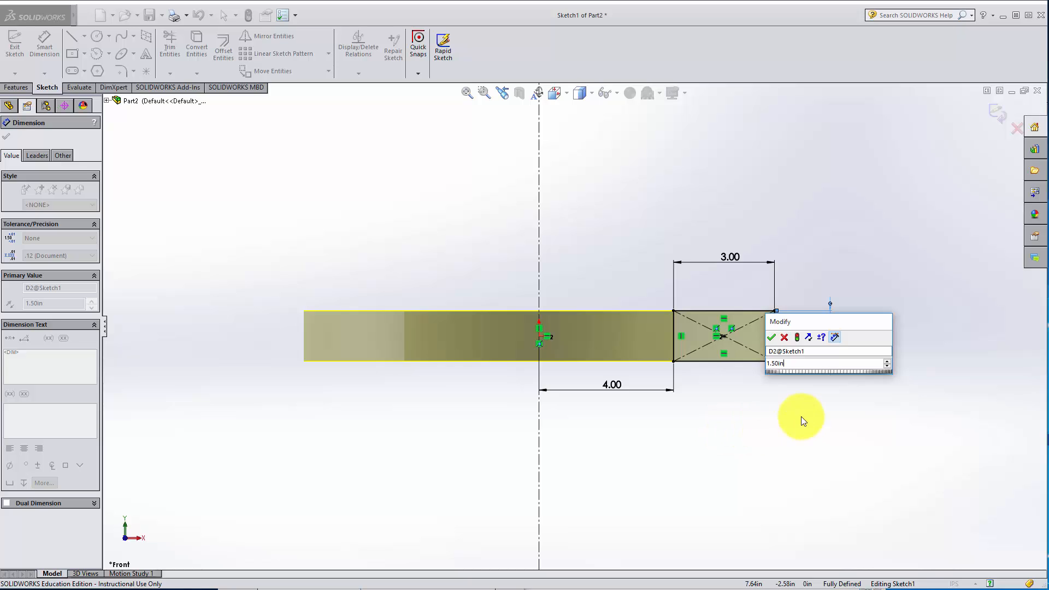
pyautogui.click(771, 338)
pyautogui.click(868, 432)
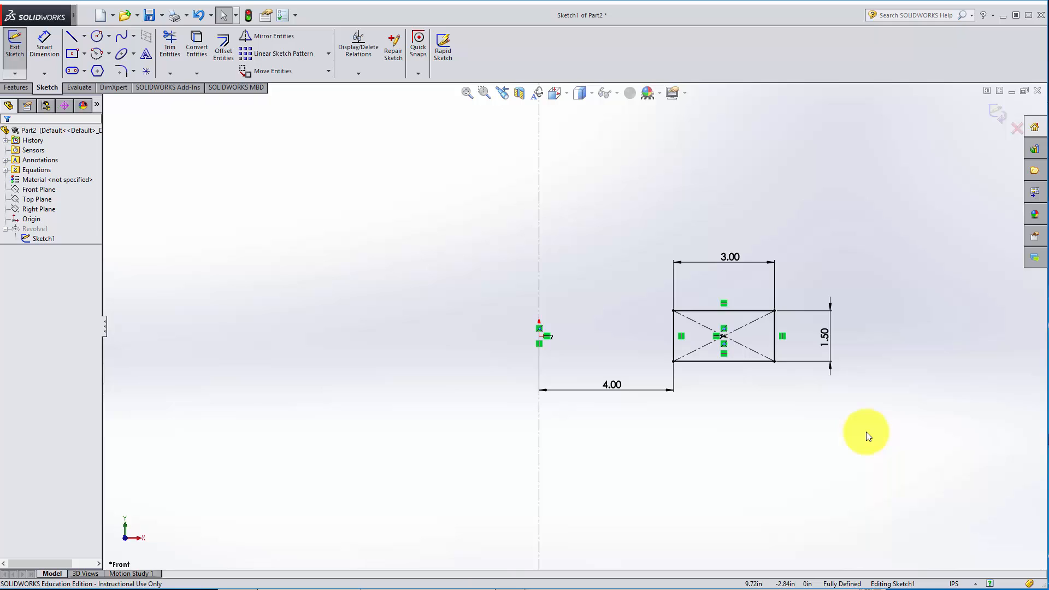
# Set the rectangle's width dimension to the equation ="height"*2
pyautogui.doubleClick(734, 258)
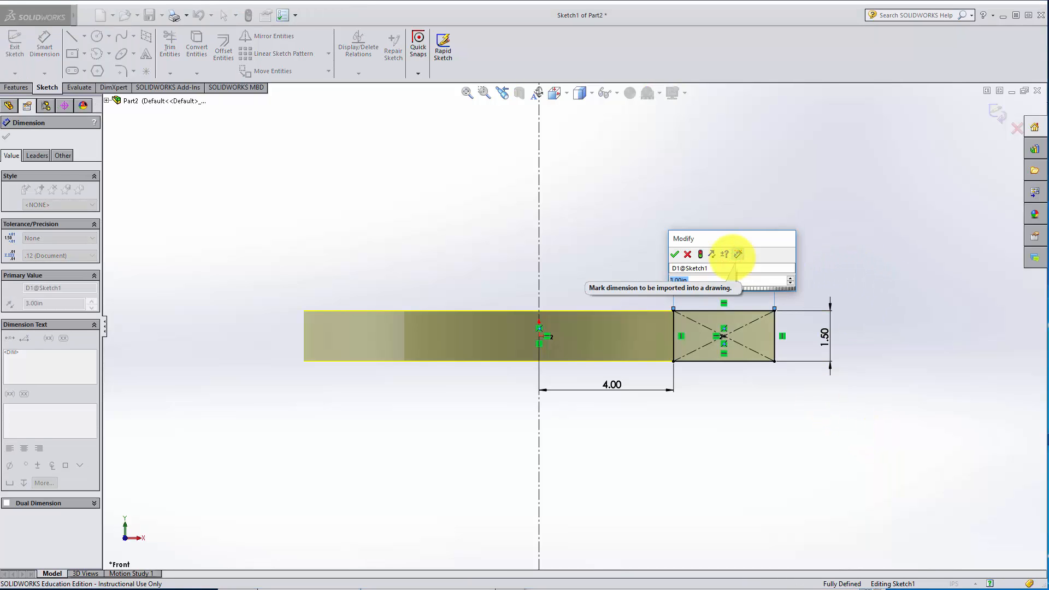
pyautogui.write('=')
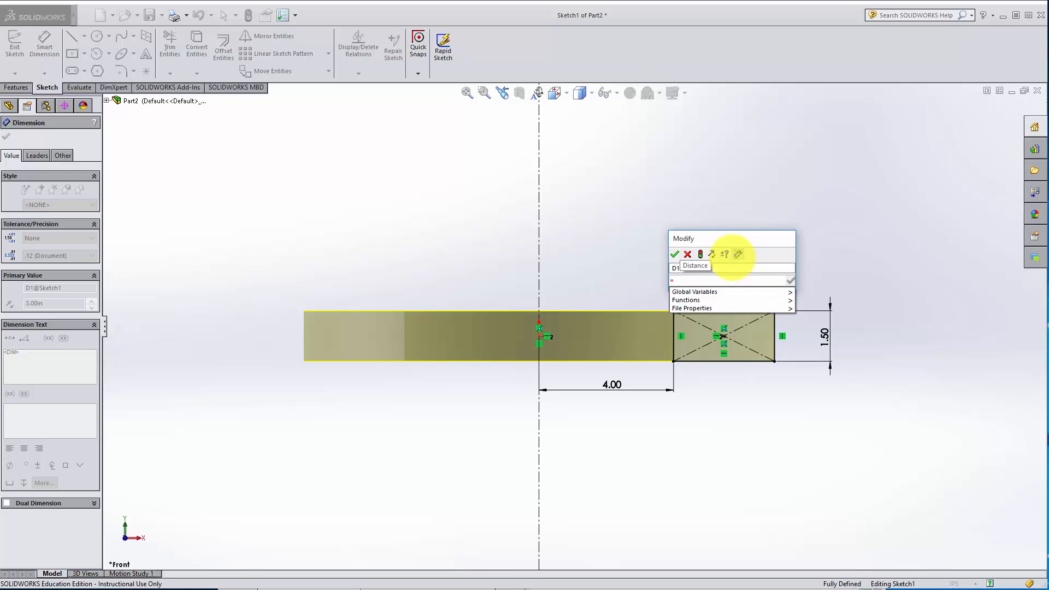
pyautogui.write('h')
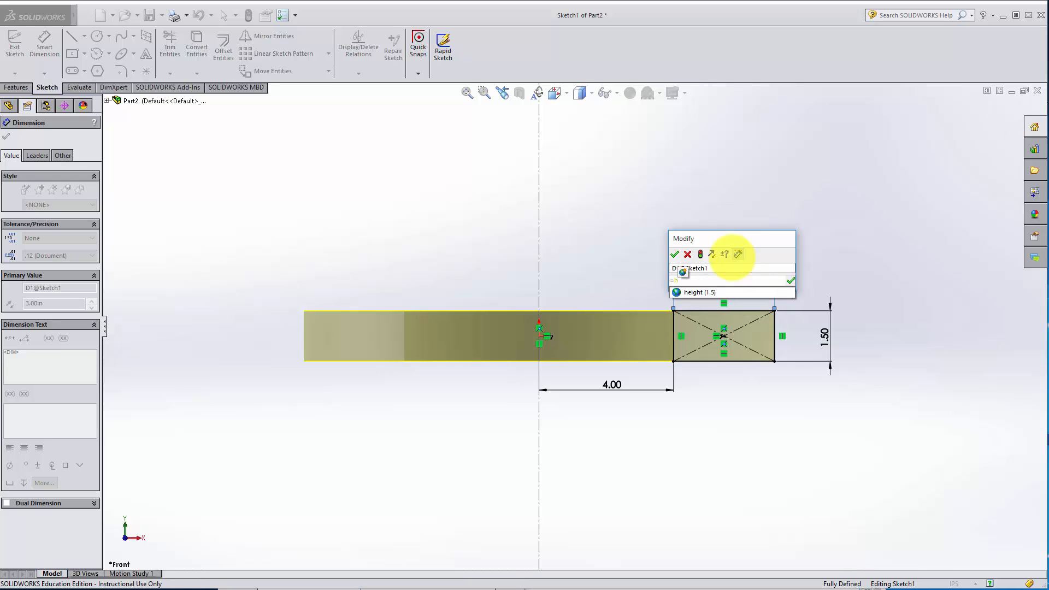
pyautogui.write('e')
pyautogui.click(698, 293)
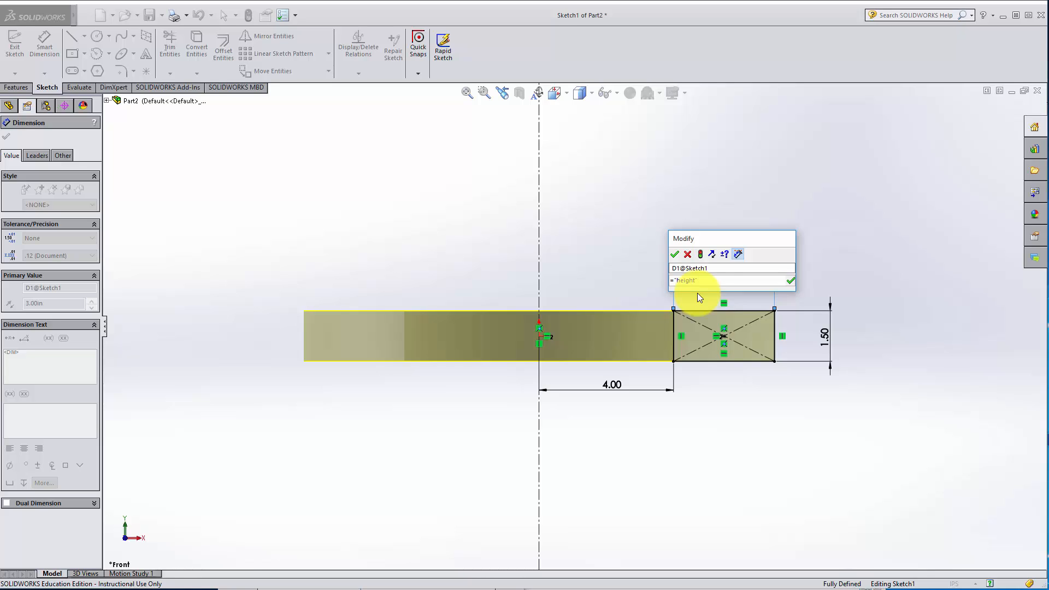
pyautogui.write('*2')
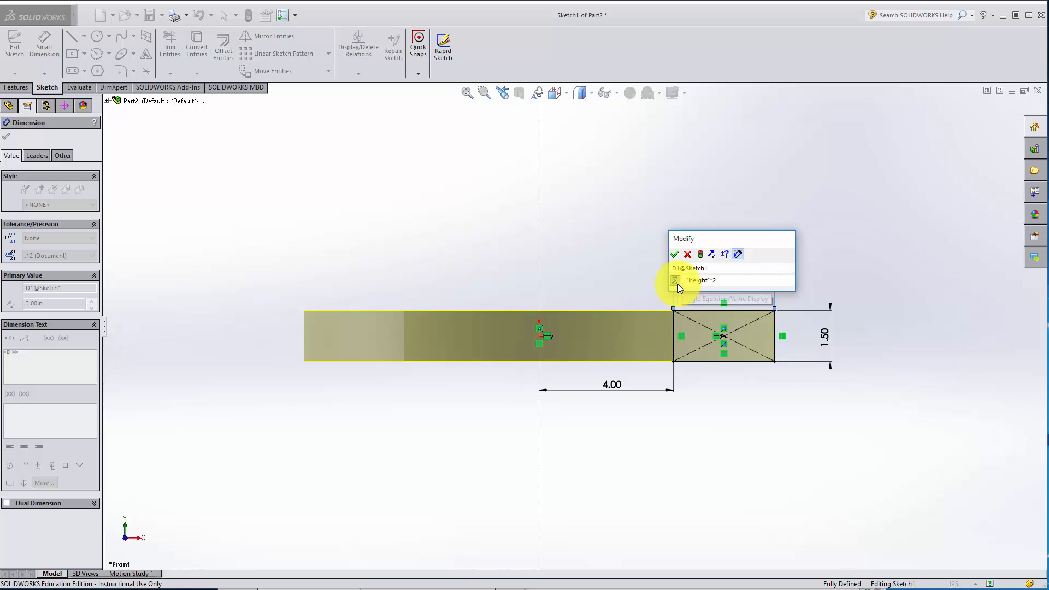
pyautogui.click(675, 255)
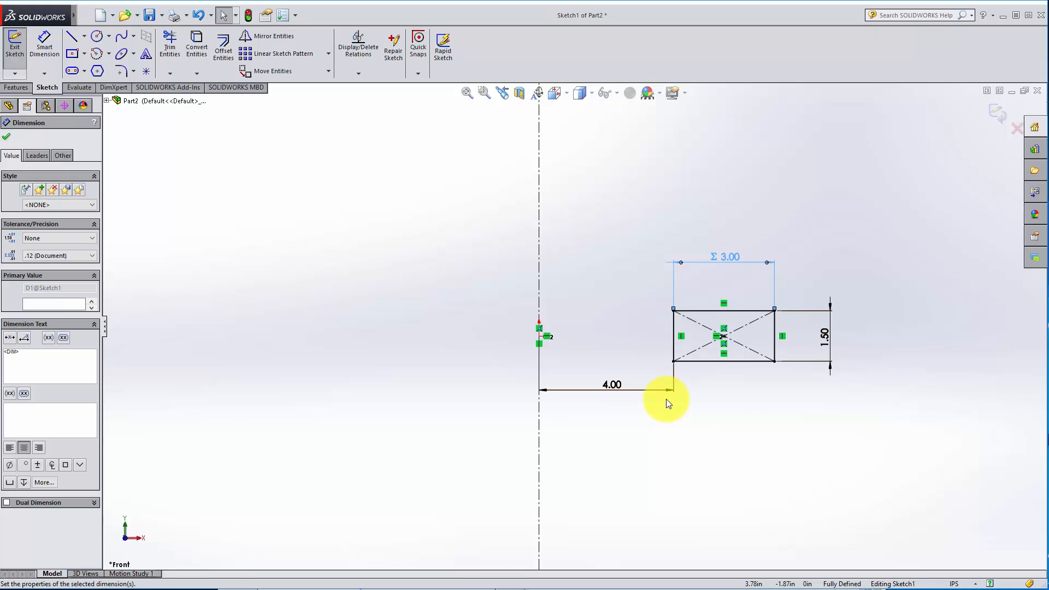
# Set the rectangle's distance from the vertical centerline to the equation =3*"height", and exit the sketch to rebuild the ring
pyautogui.doubleClick(614, 388)
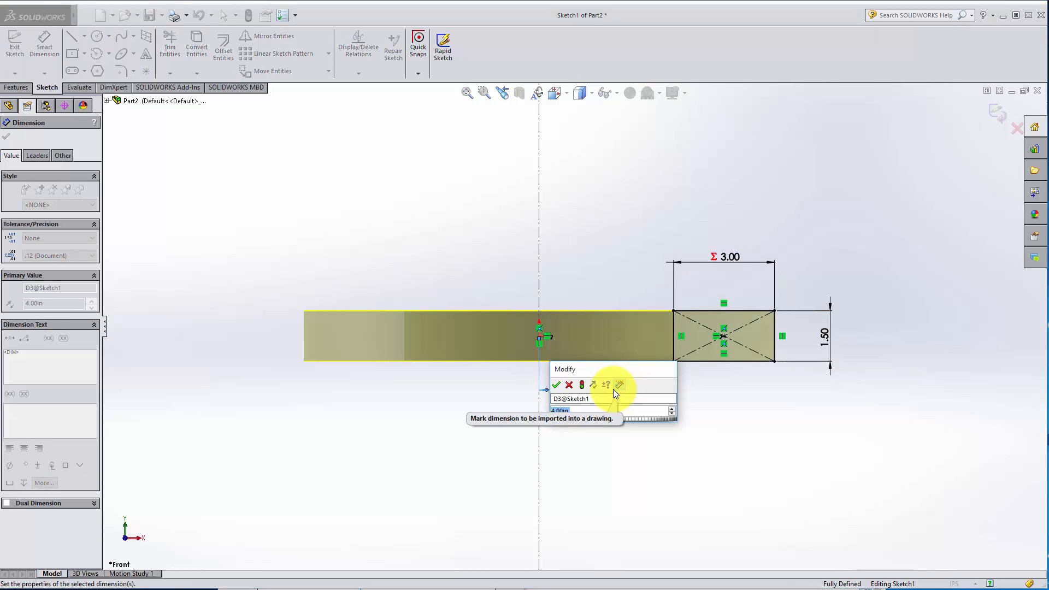
pyautogui.write('=')
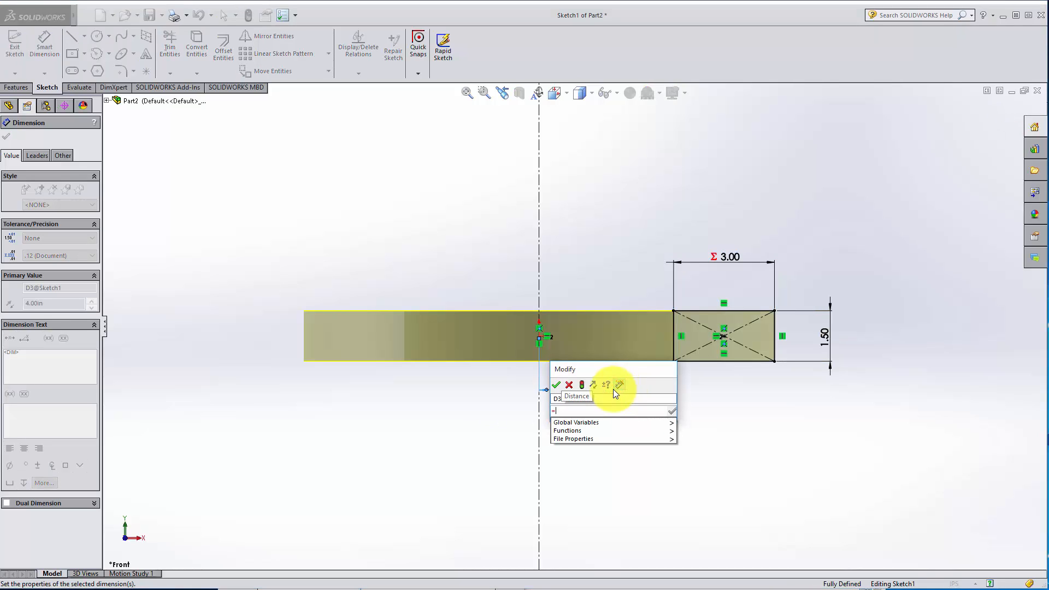
pyautogui.write('3')
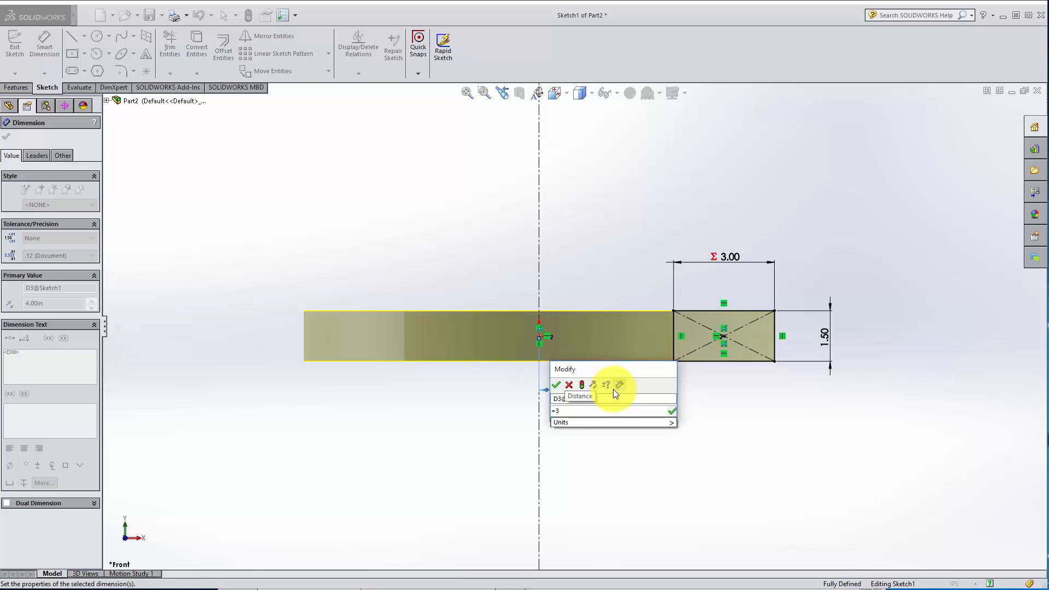
pyautogui.write('*he')
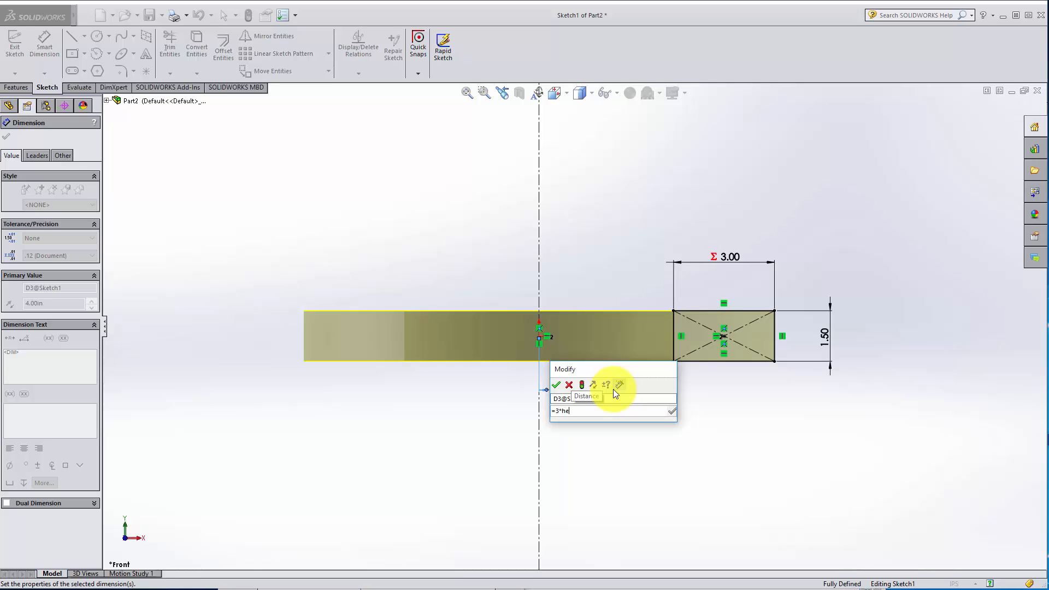
pyautogui.press('BackSpace')
pyautogui.press('BackSpace')
pyautogui.write('"heigh')
pyautogui.press('Return')
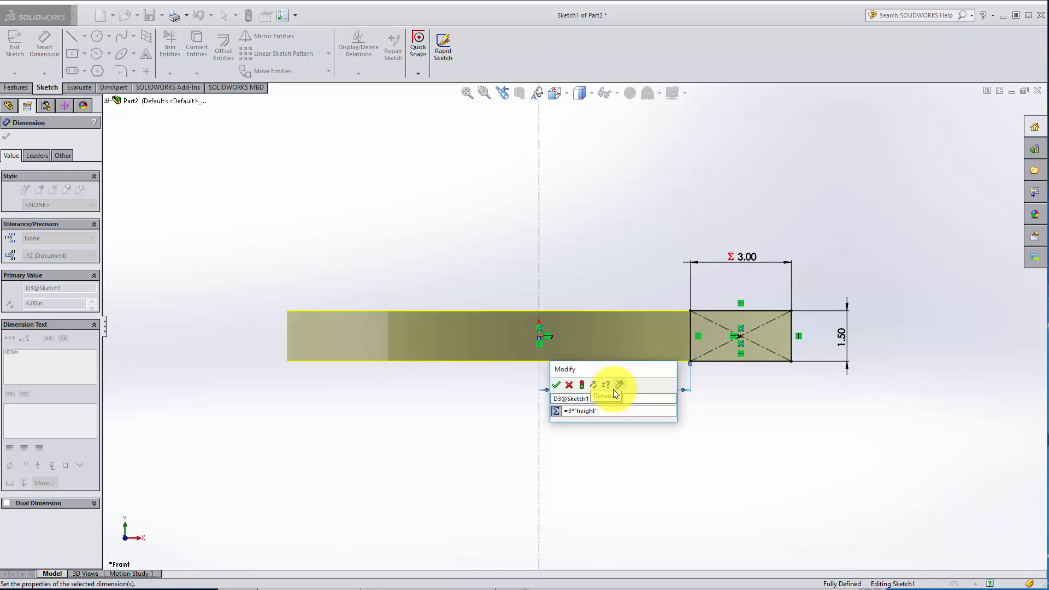
pyautogui.click(556, 385)
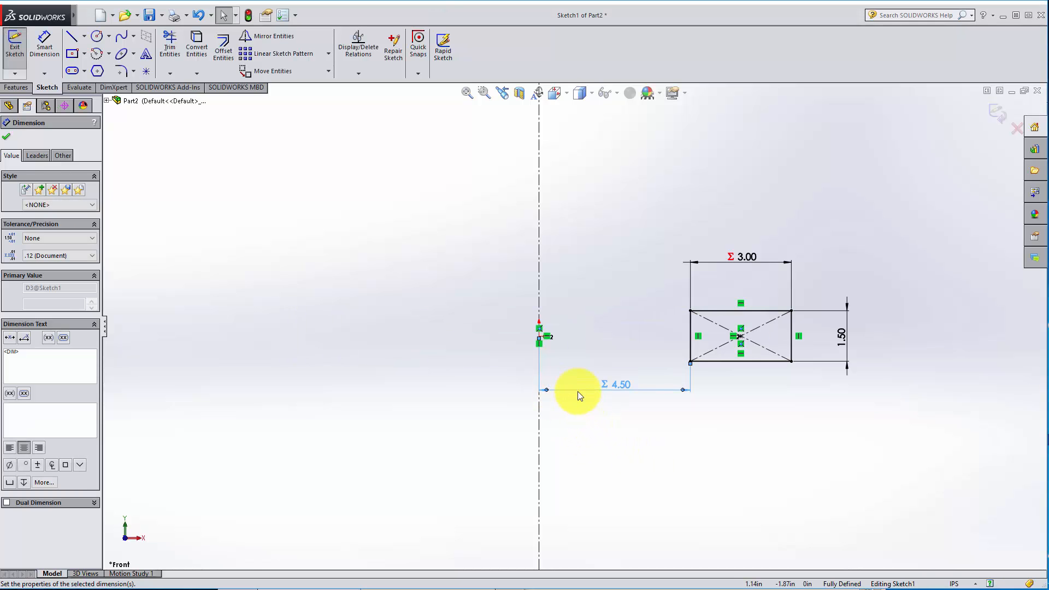
pyautogui.click(819, 176)
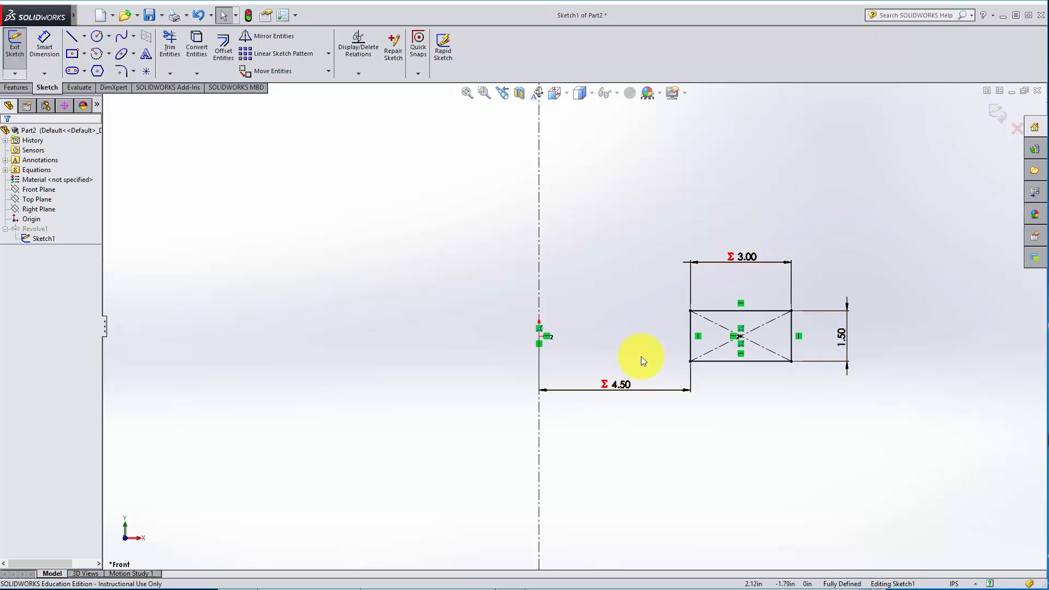
pyautogui.click(1002, 114)
pyautogui.moveTo(627, 234); pyautogui.dragTo(641, 297, button='middle')
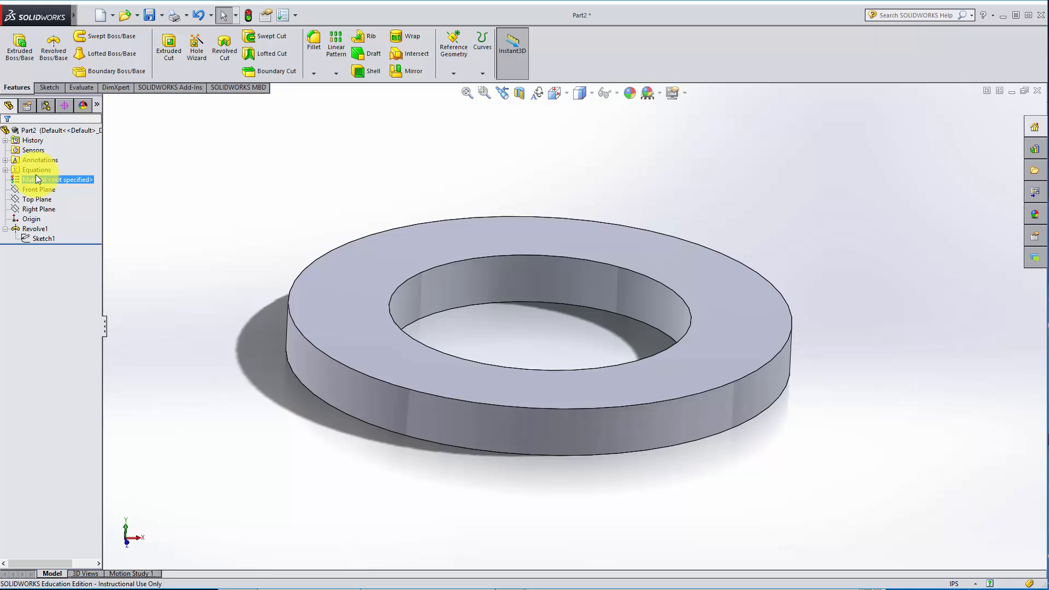
# Expand the part's equations and open the equation manager for the global variables and dimensions
pyautogui.click(5, 170)
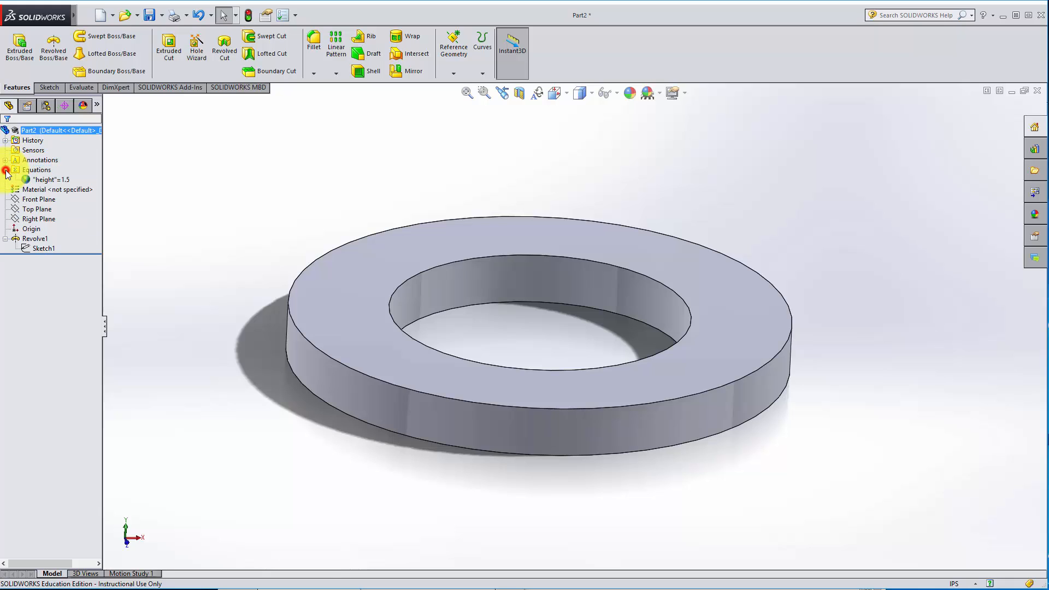
pyautogui.click(55, 181)
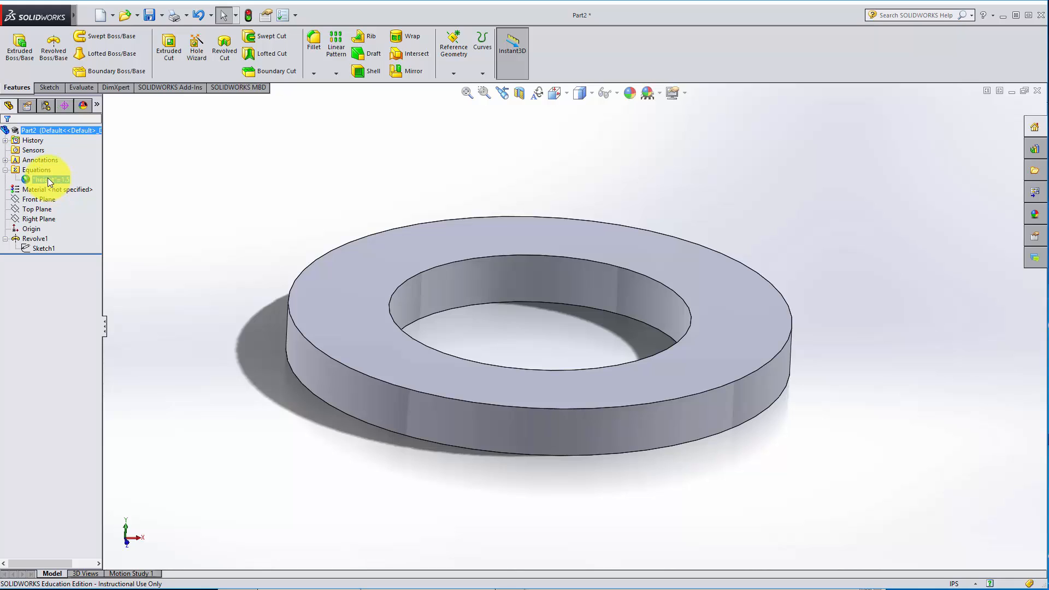
pyautogui.rightClick(43, 176)
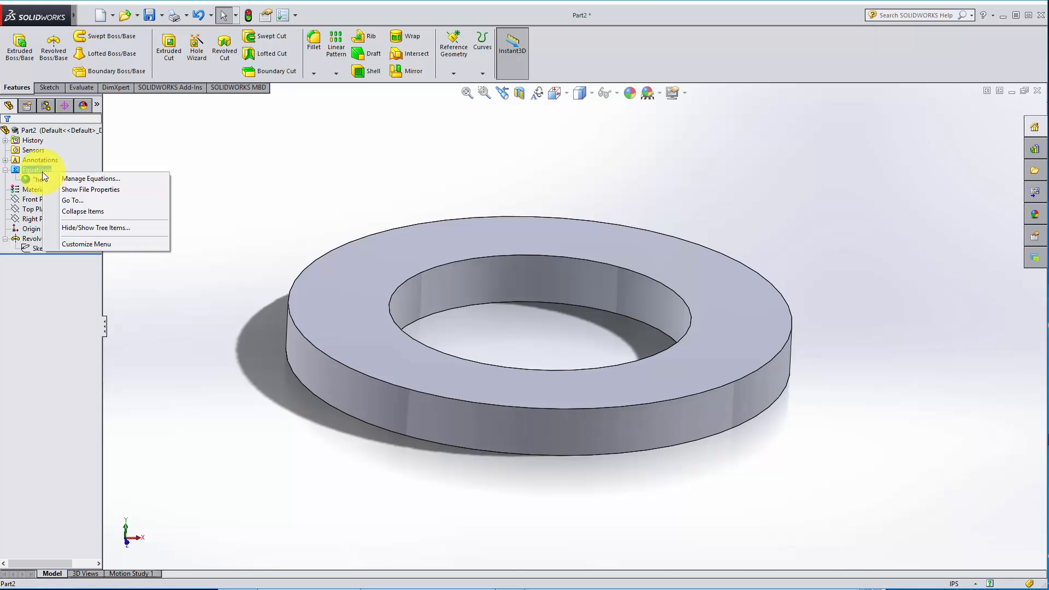
pyautogui.click(97, 179)
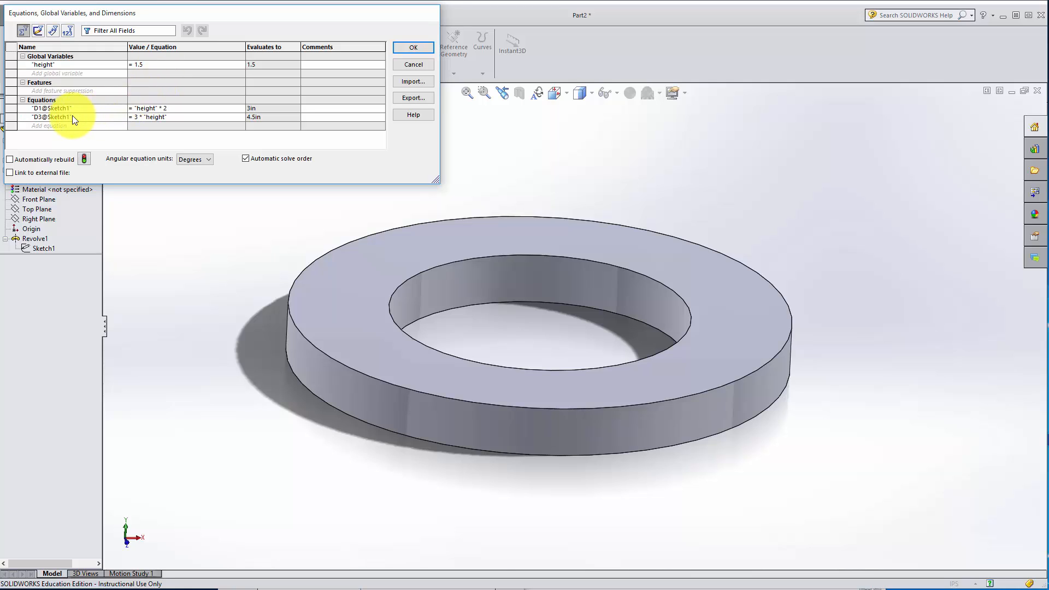
# Try to change the value of the global variable "height" to 2 in the equation manager
pyautogui.click(176, 64)
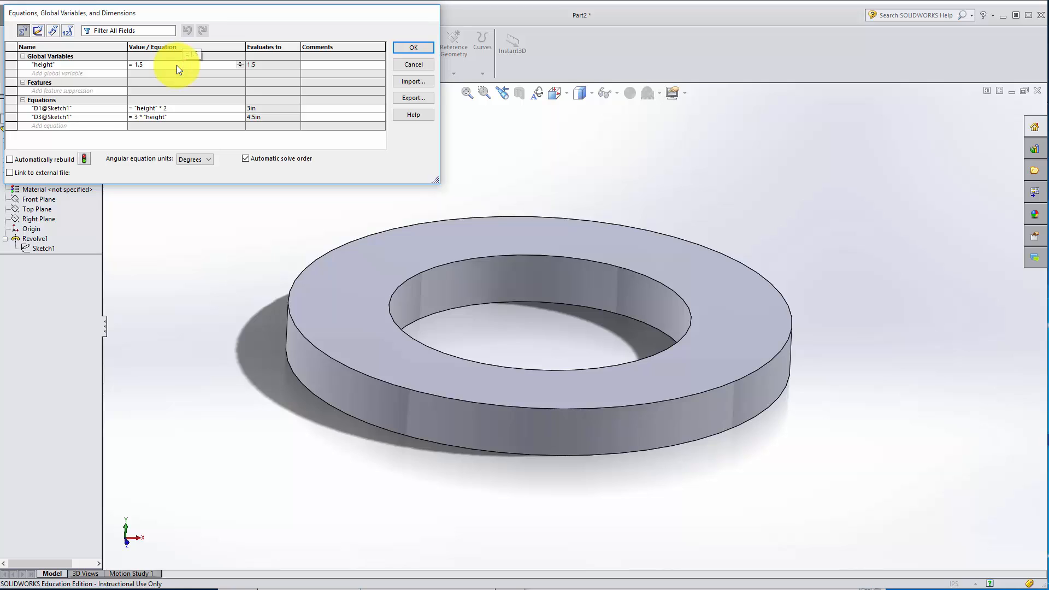
pyautogui.doubleClick(177, 65)
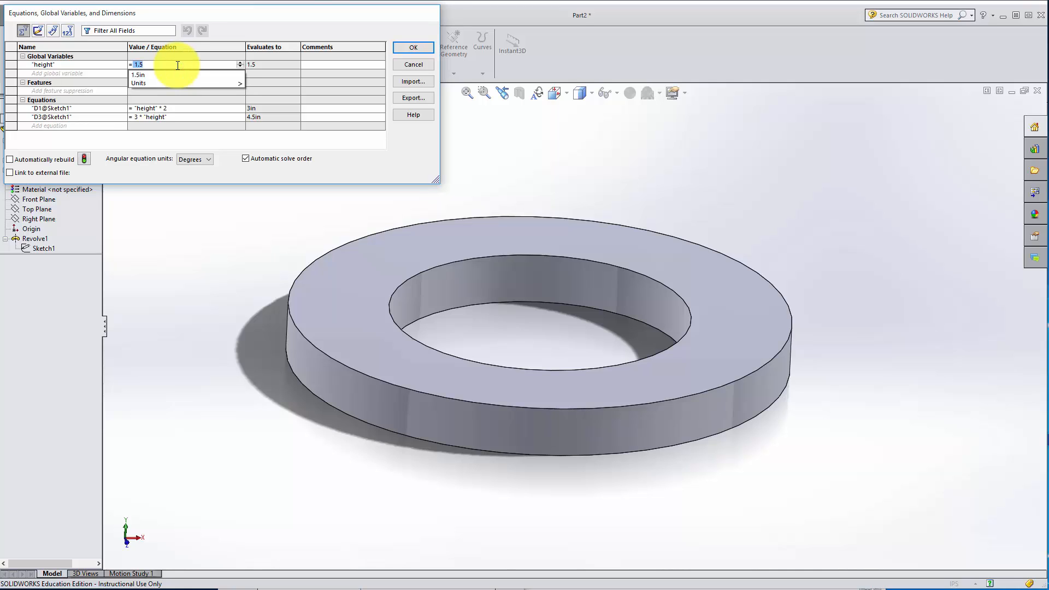
pyautogui.write('2')
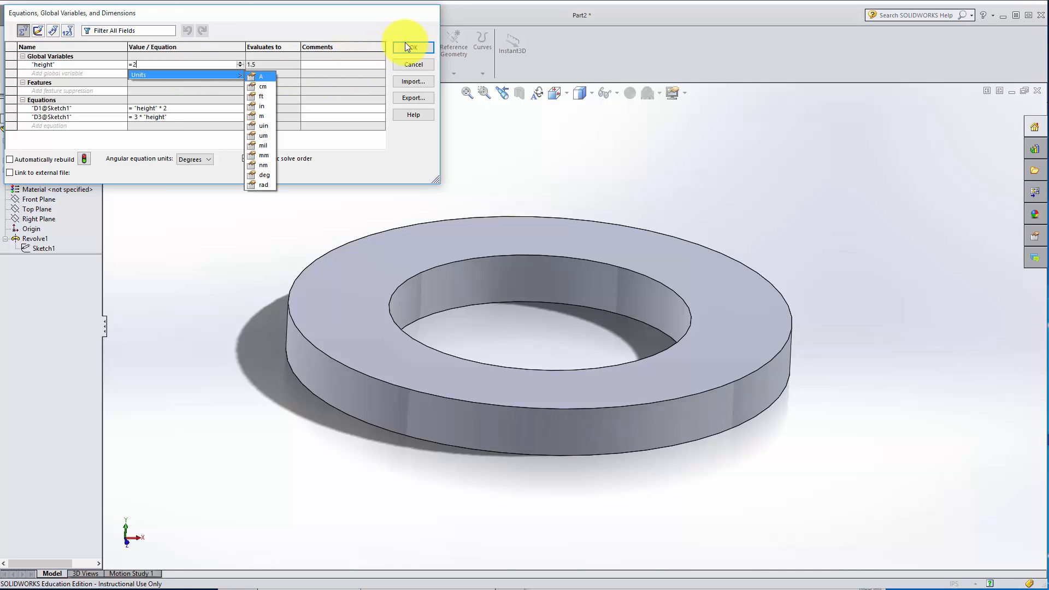
pyautogui.click(100, 175)
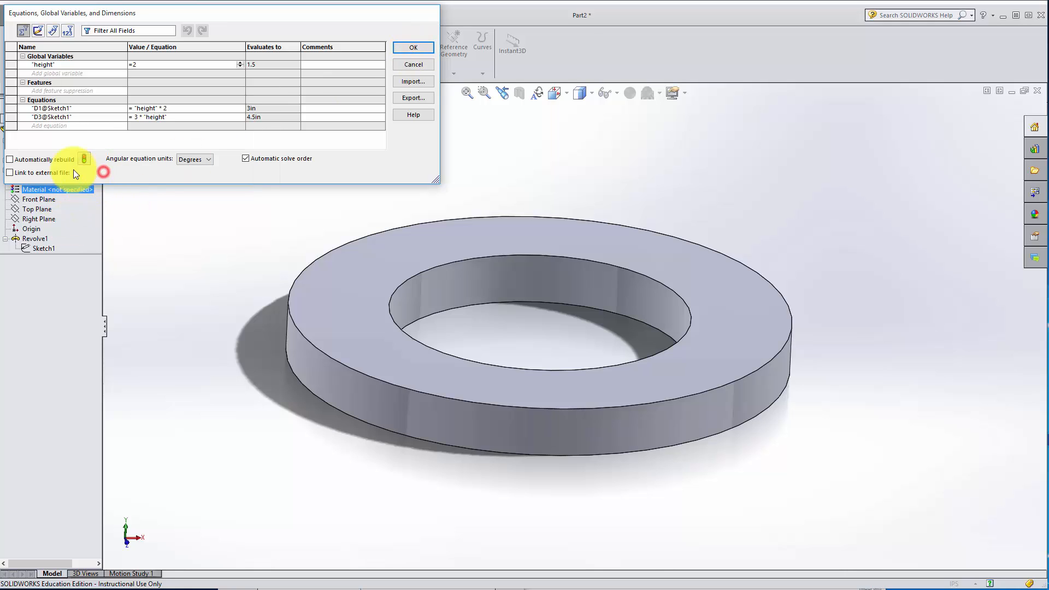
# Enable automatic rebuild, set the global variable "height" to 2, and accept the equation changes
pyautogui.click(10, 159)
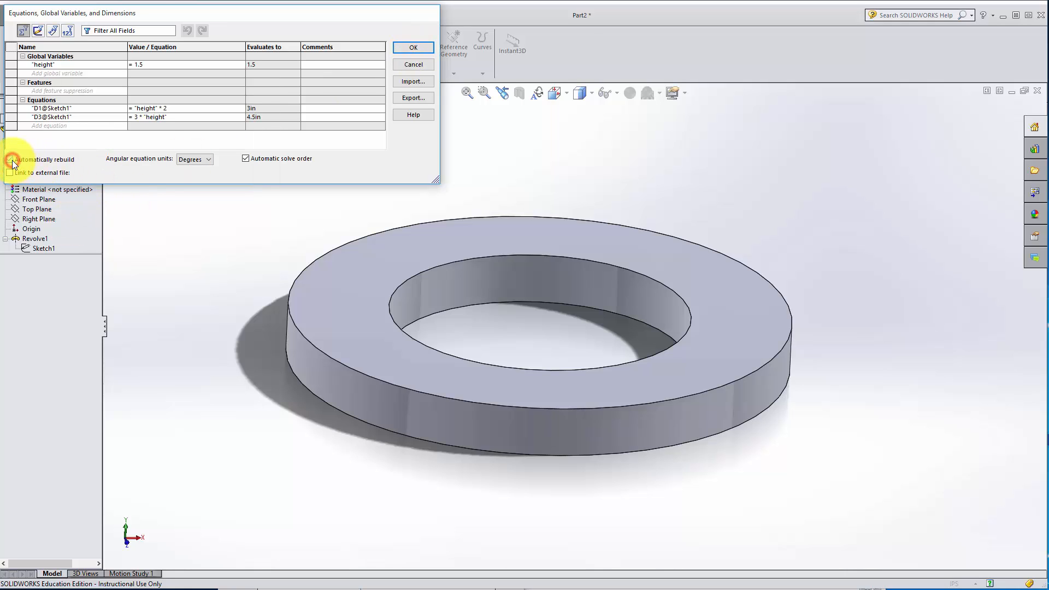
pyautogui.click(162, 65)
pyautogui.write('=2')
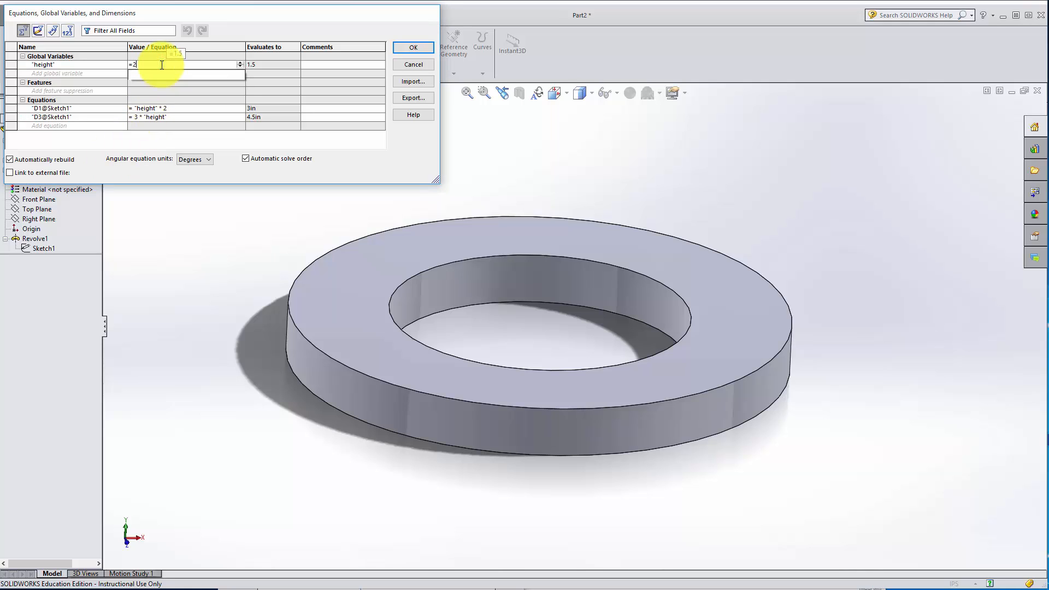
pyautogui.press('Return')
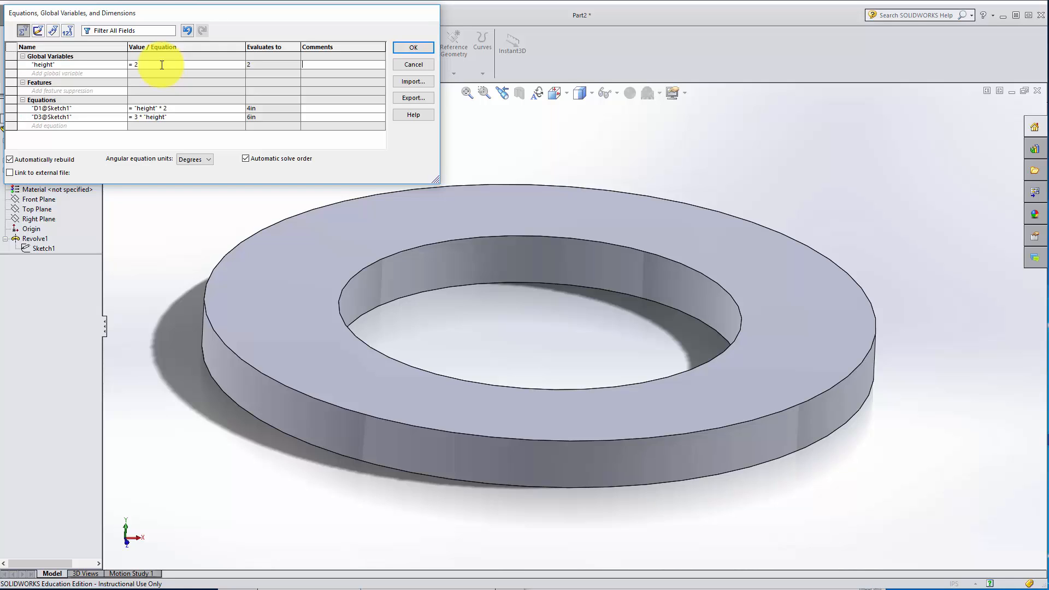
pyautogui.click(411, 51)
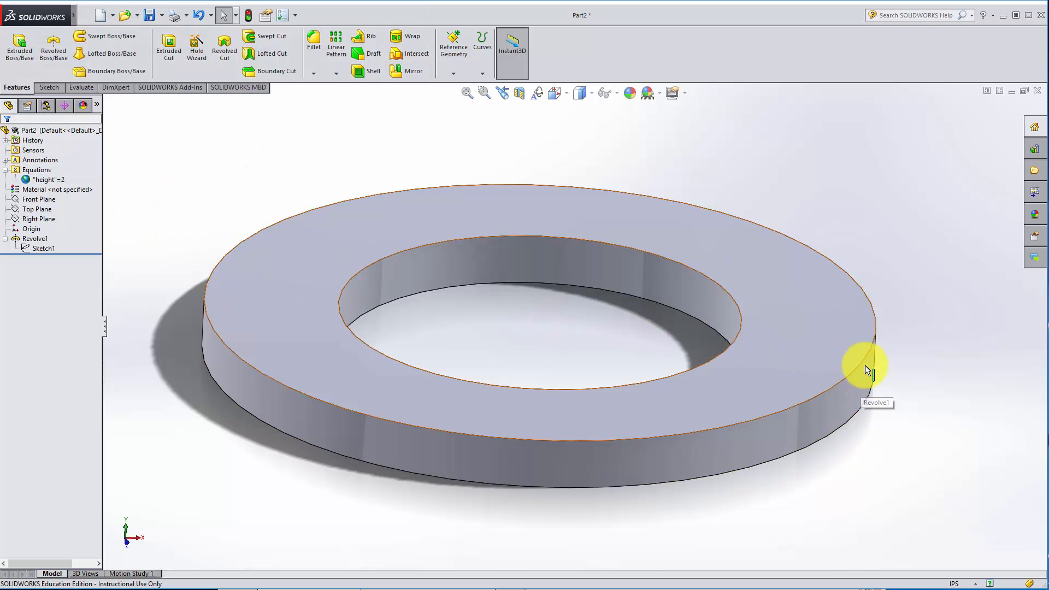
# Edit the revolve's profile sketch and set the rectangle's vertical dimension to the equation ="height"
pyautogui.rightClick(44, 248)
pyautogui.click(53, 219)
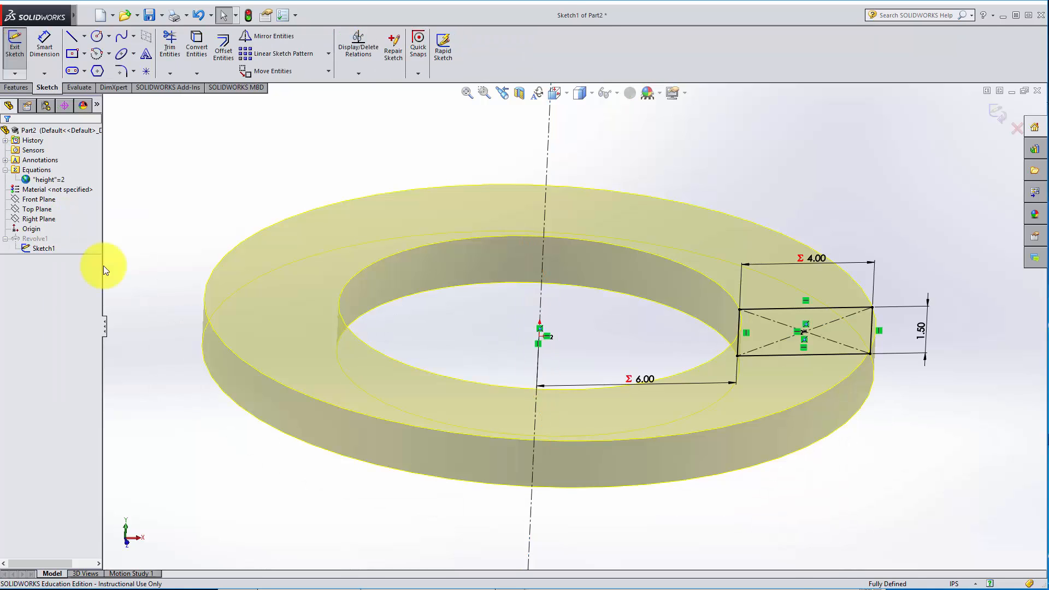
pyautogui.click(920, 334)
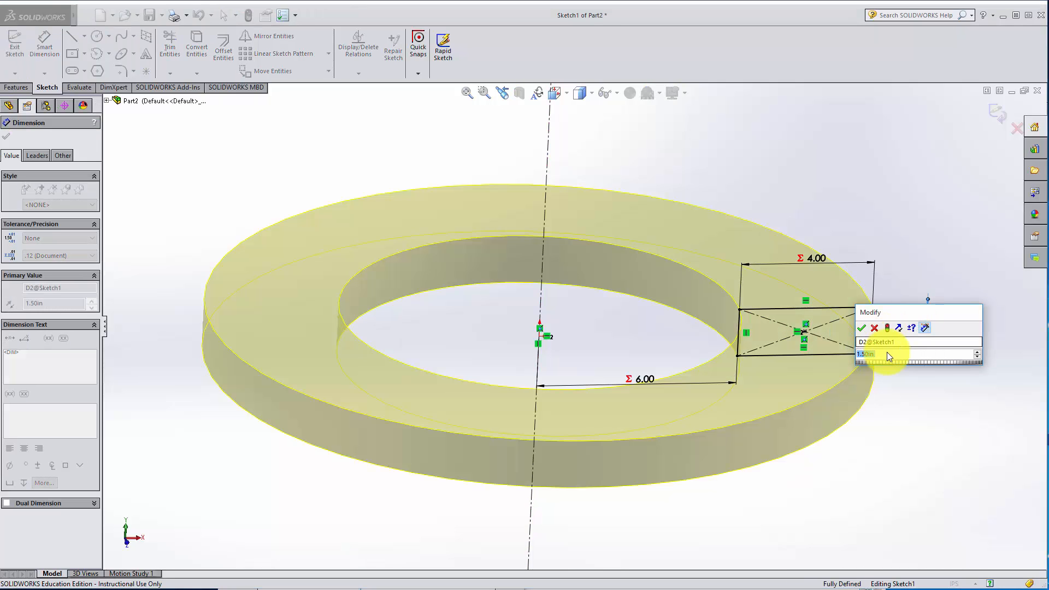
pyautogui.write('=')
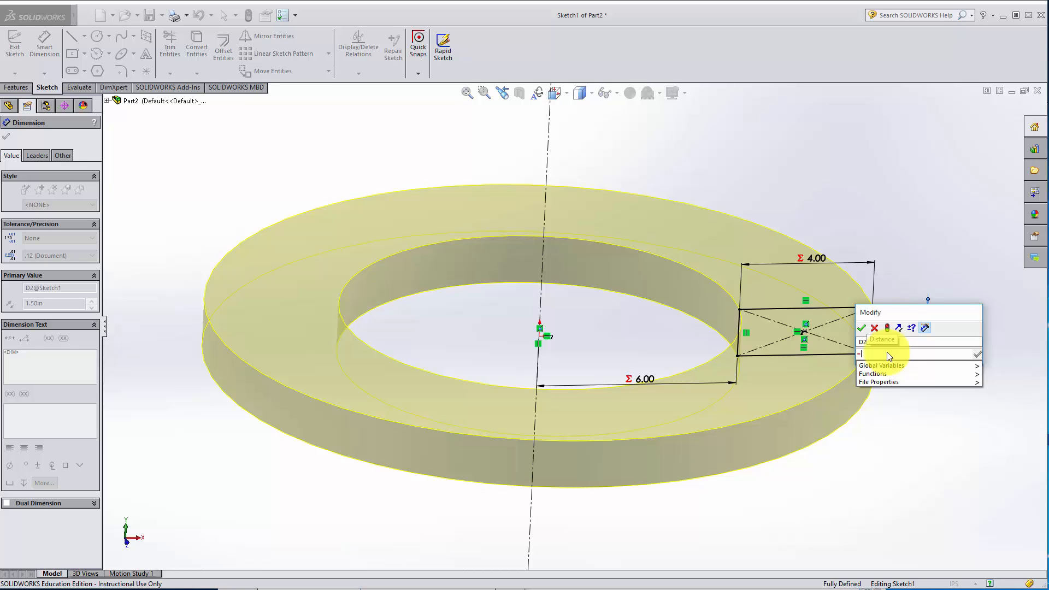
pyautogui.moveTo(895, 365)
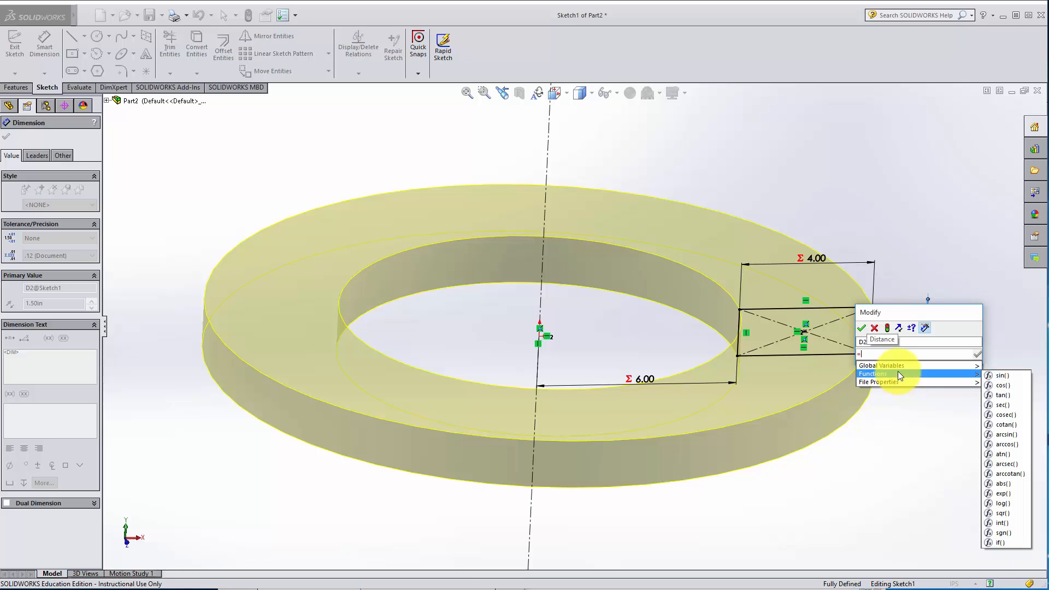
pyautogui.click(1010, 367)
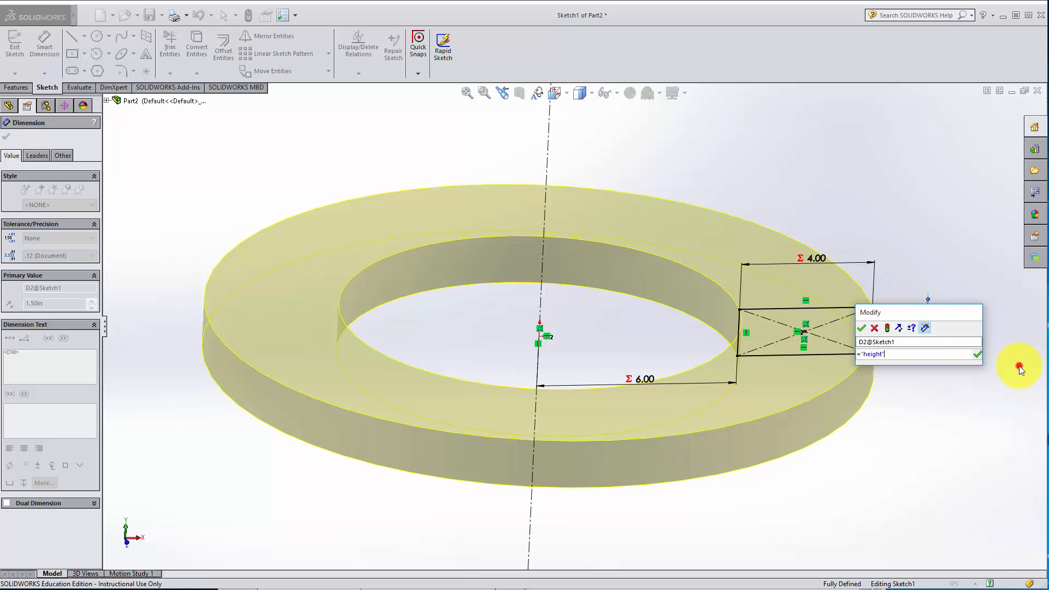
pyautogui.click(864, 330)
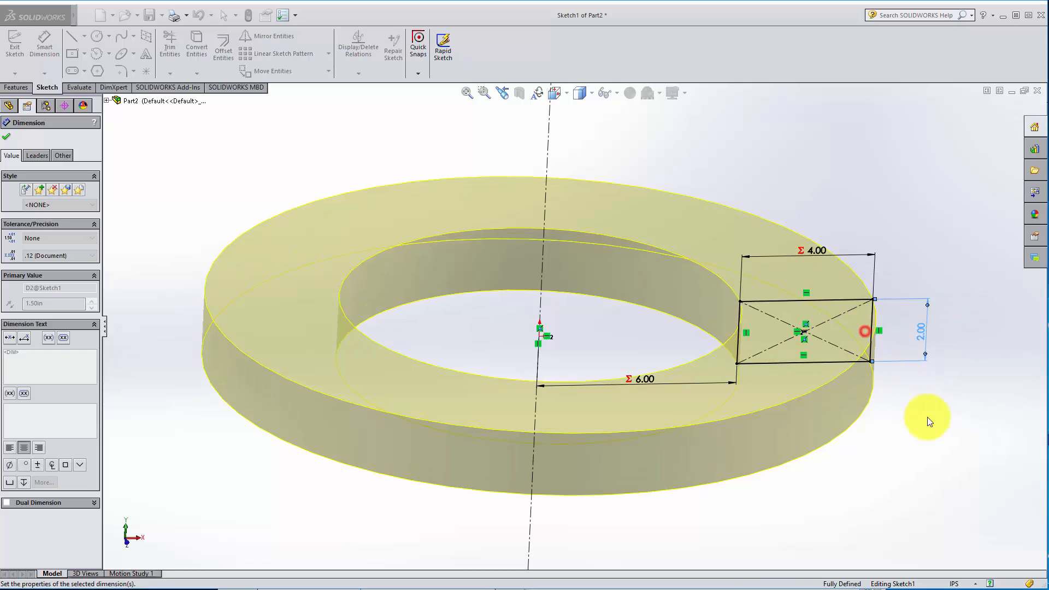
pyautogui.click(962, 222)
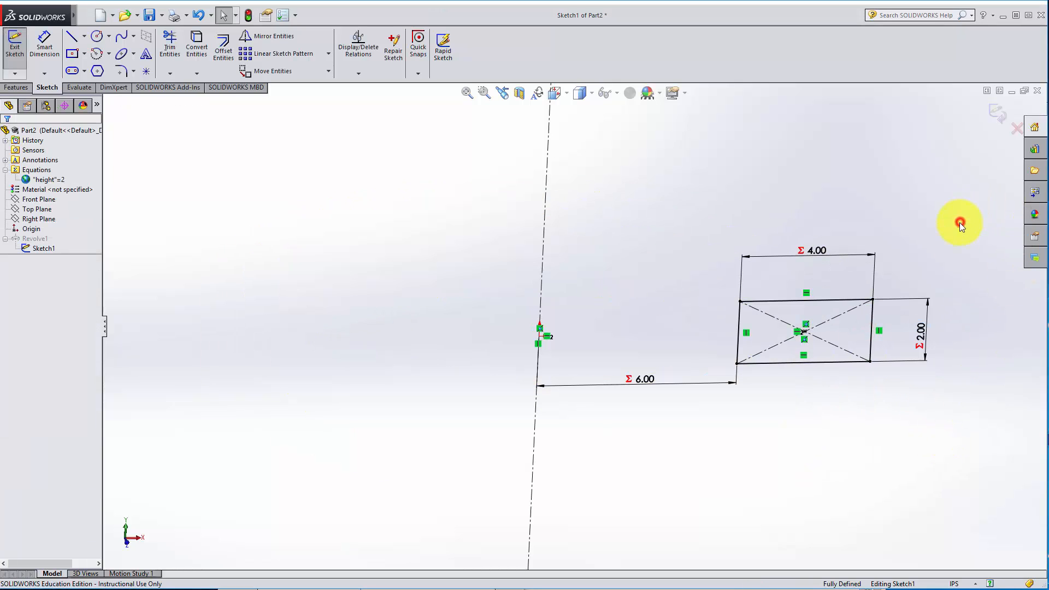